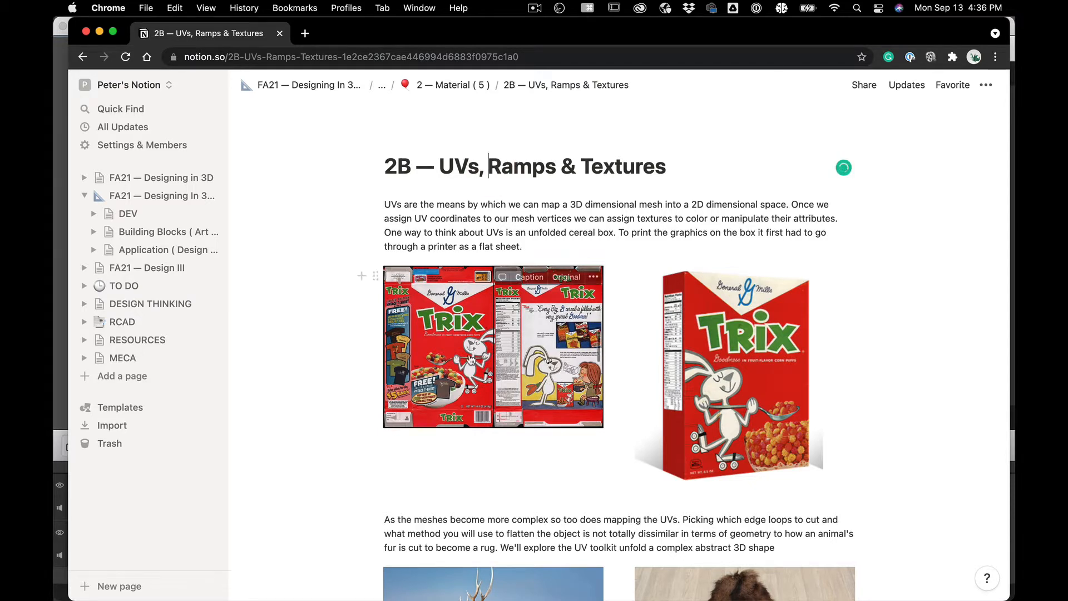
scroll(703, 350, "up", 1)
scroll(703, 349, "up", 1)
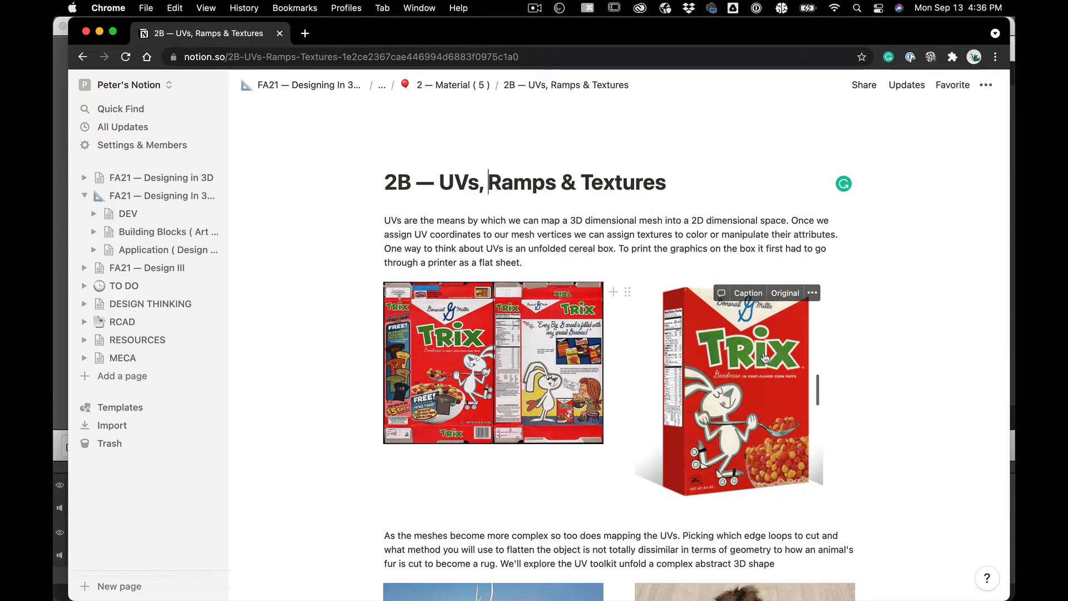
left_click(660, 293)
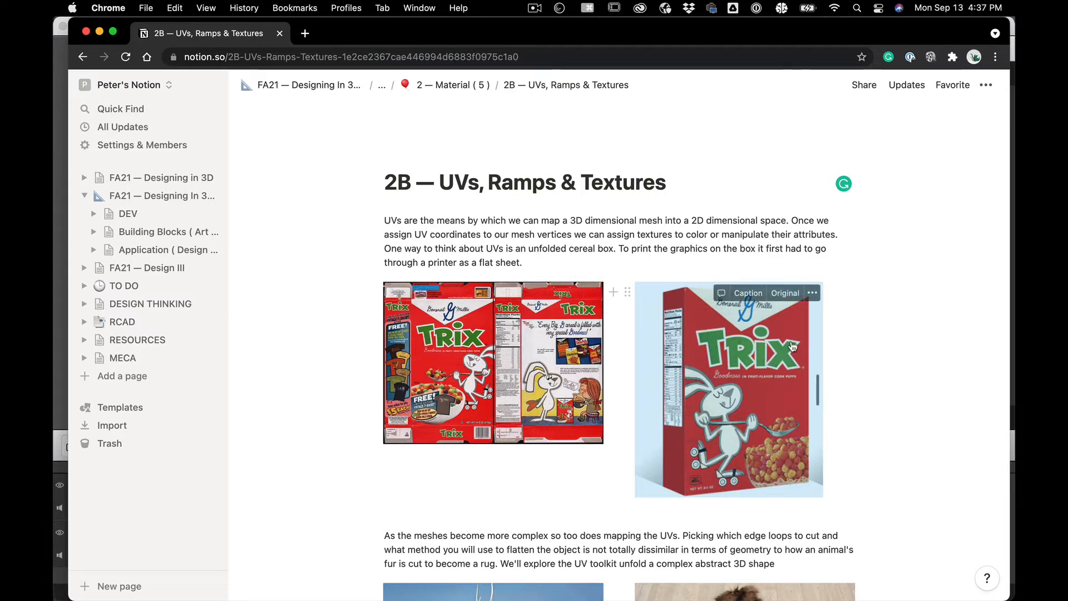
Step: Switch to Maya, create a polygon cube on the grid and frame it in the perspective view
key("super+Tab")
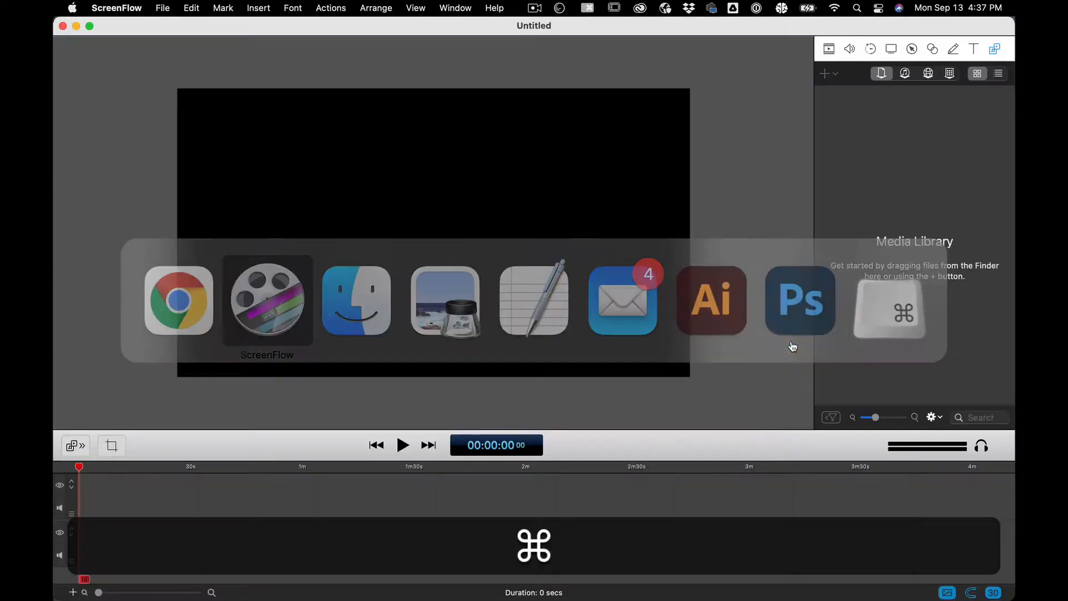
key("super+Tab")
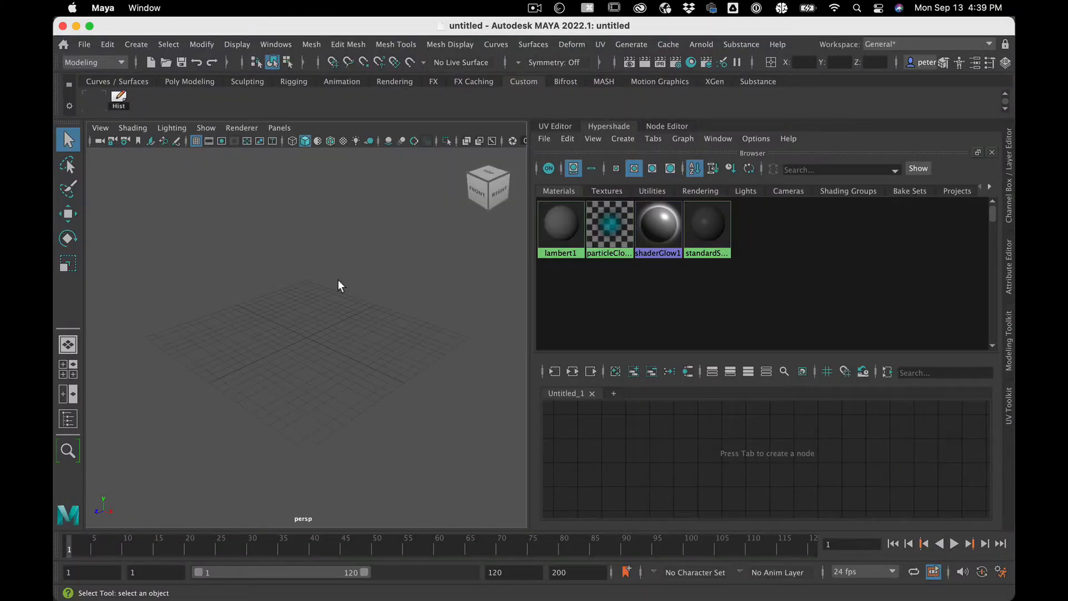
left_click(136, 44)
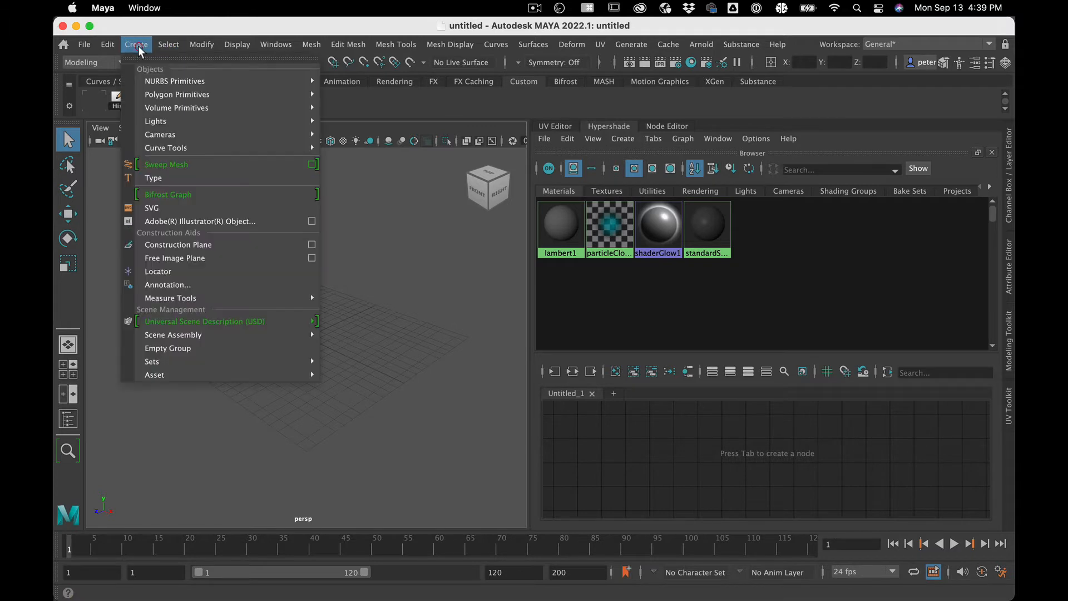
mouse_move(160, 105)
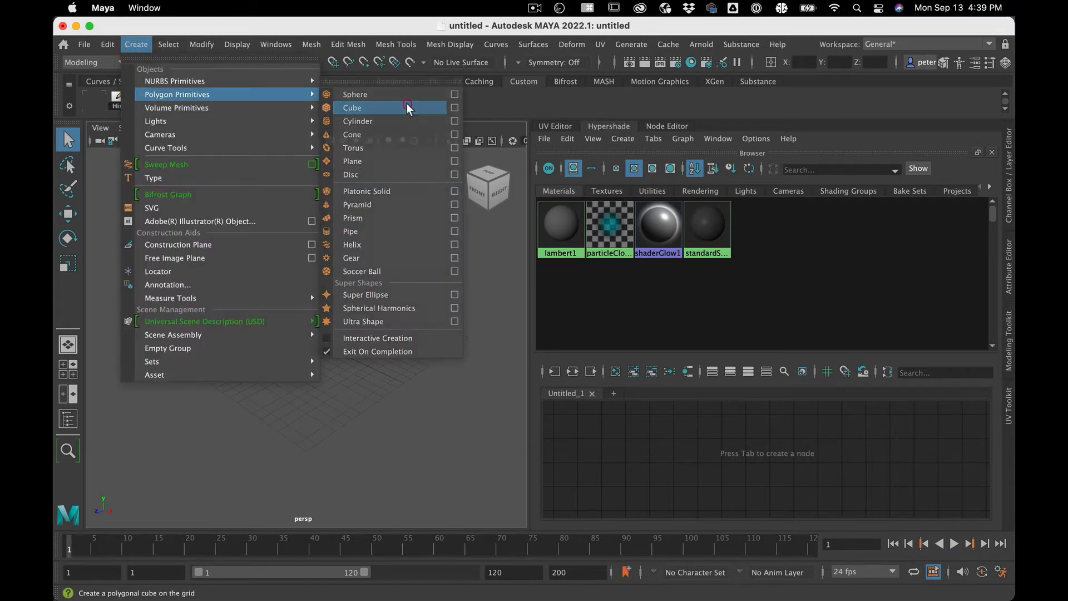
left_click(410, 106)
key("f")
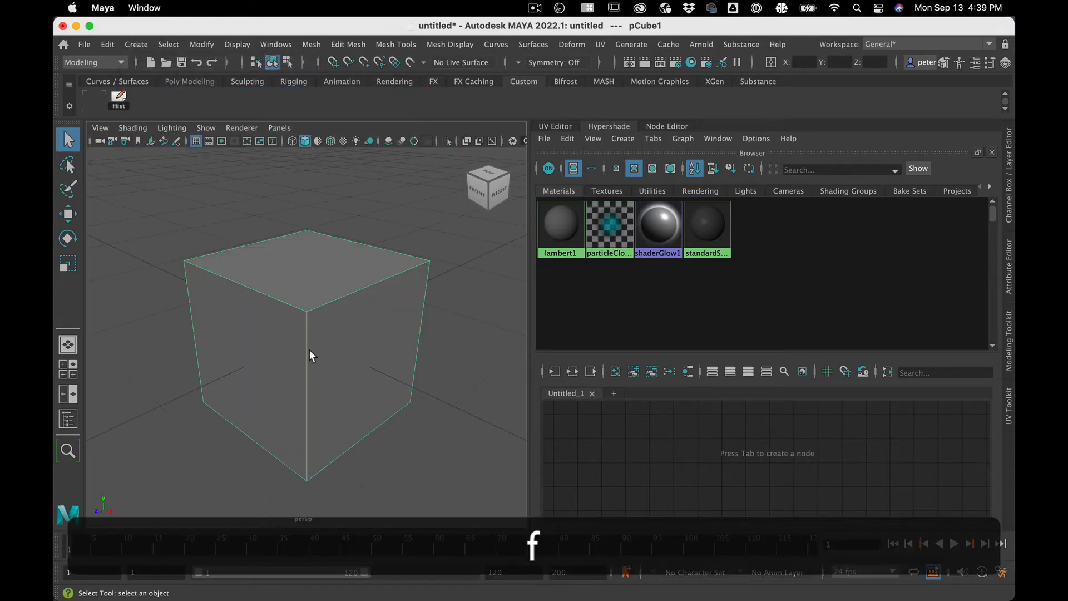
mouse_move(310, 349)
left_mouse_down("alt")
mouse_move(322, 325)
mouse_move(320, 343)
left_mouse_up("alt")
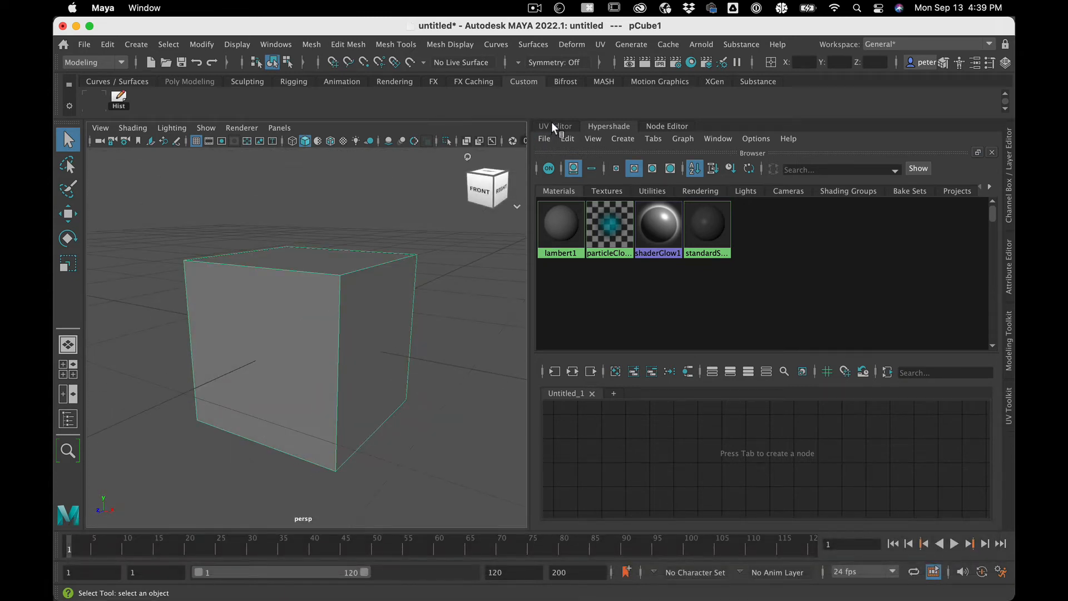
Step: Undock the UV Editor and Hypershade from the workspace and close them
left_click_drag(552, 127, 501, 197)
left_click(483, 181)
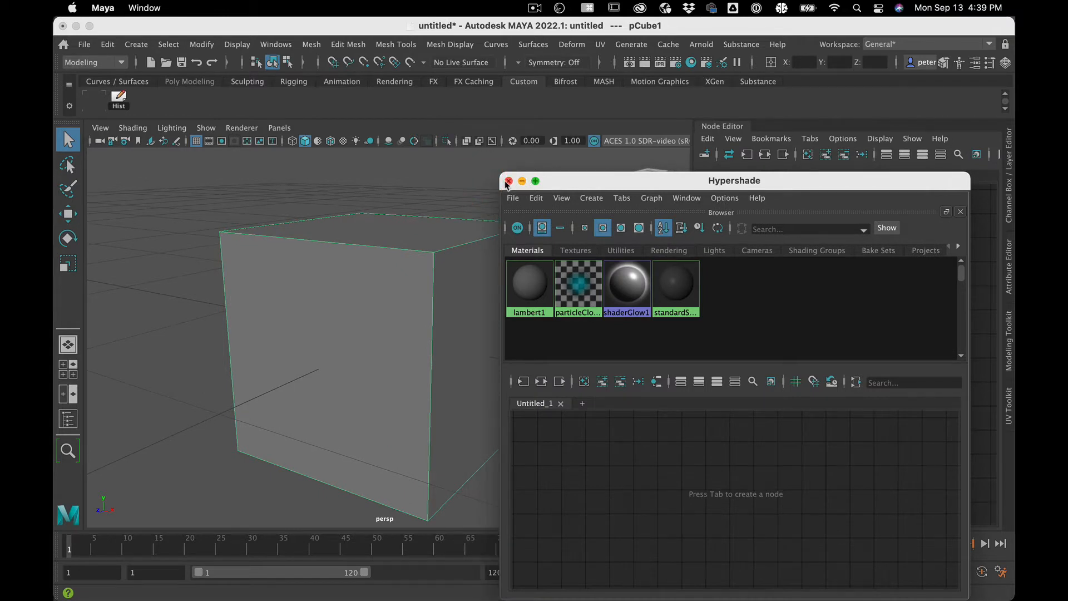
left_click(508, 181)
Step: Open the UV Editor from the modeling editors and dock it alongside the Node Editor
left_click(265, 40)
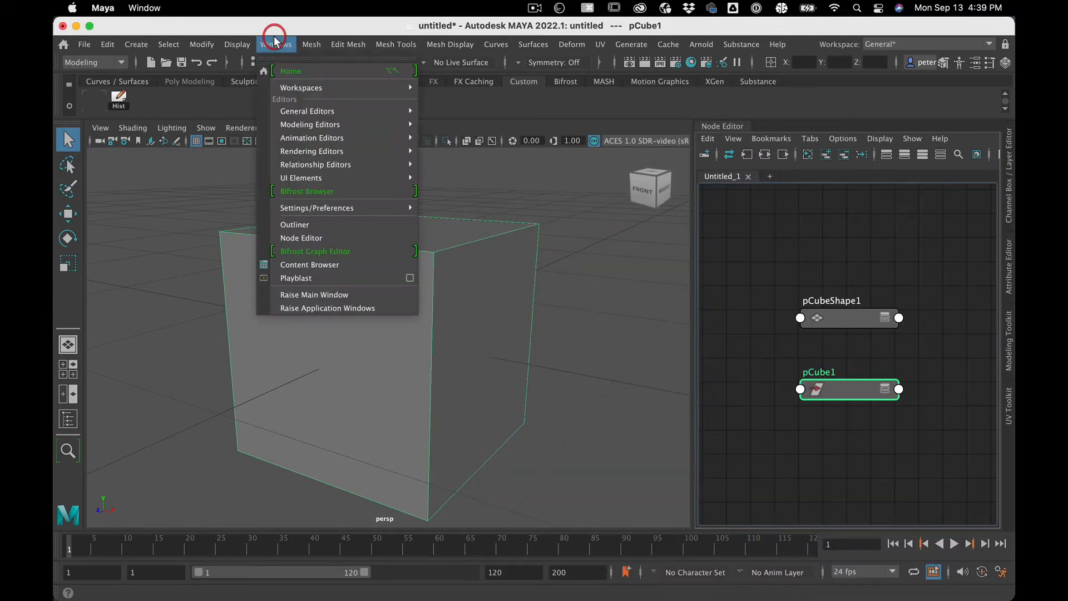
mouse_move(301, 179)
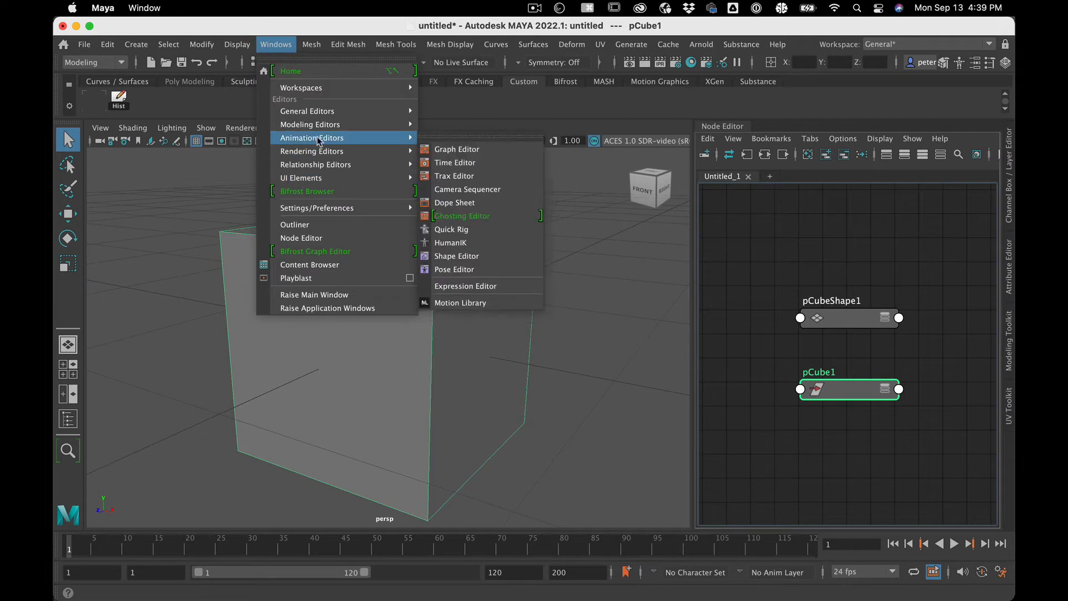
mouse_move(328, 115)
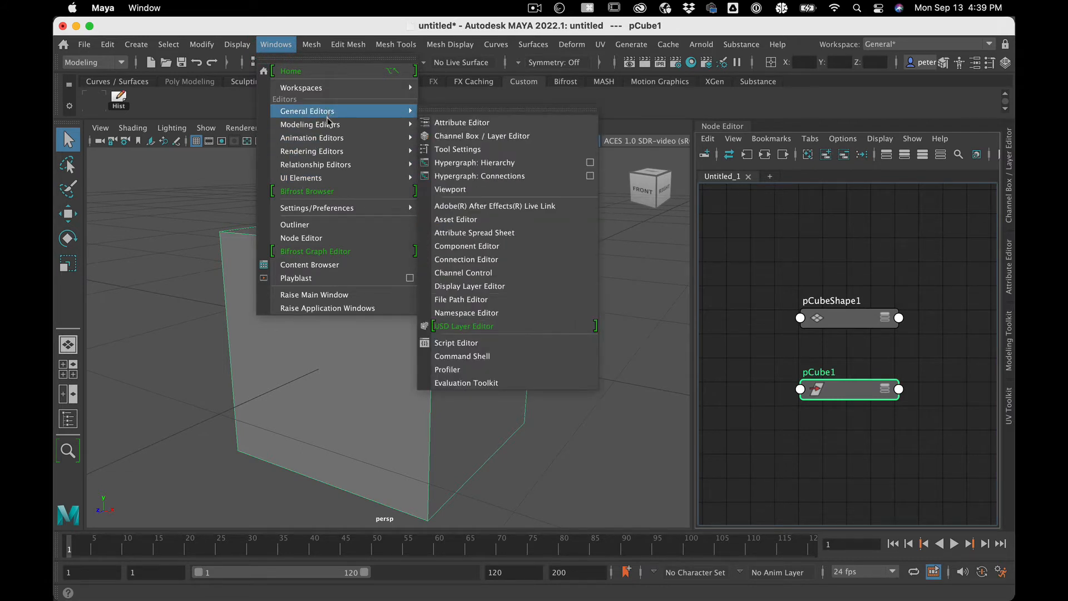
mouse_move(327, 152)
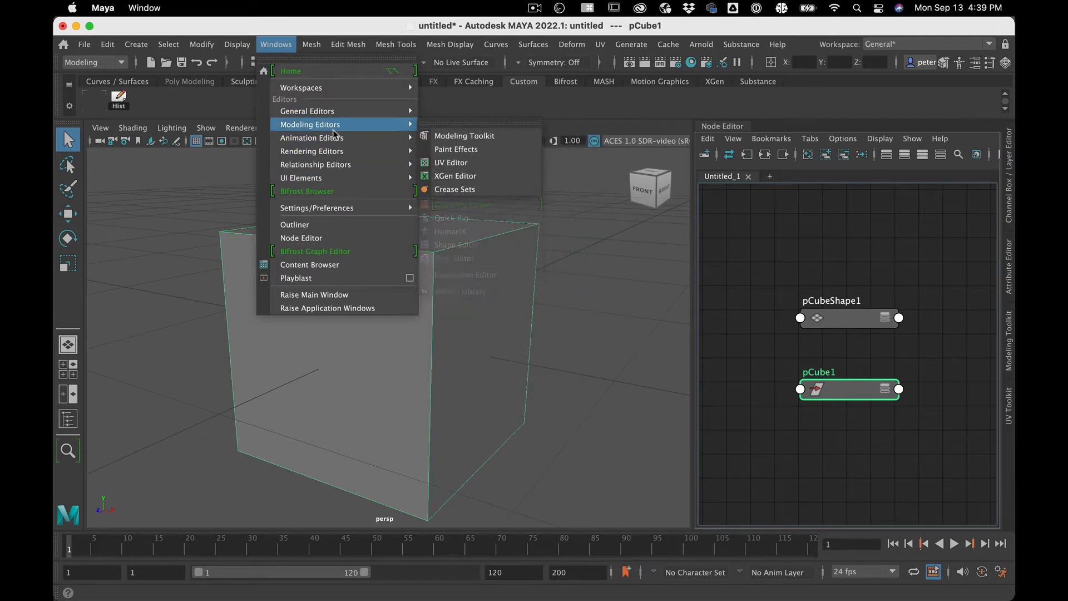
left_click(426, 163)
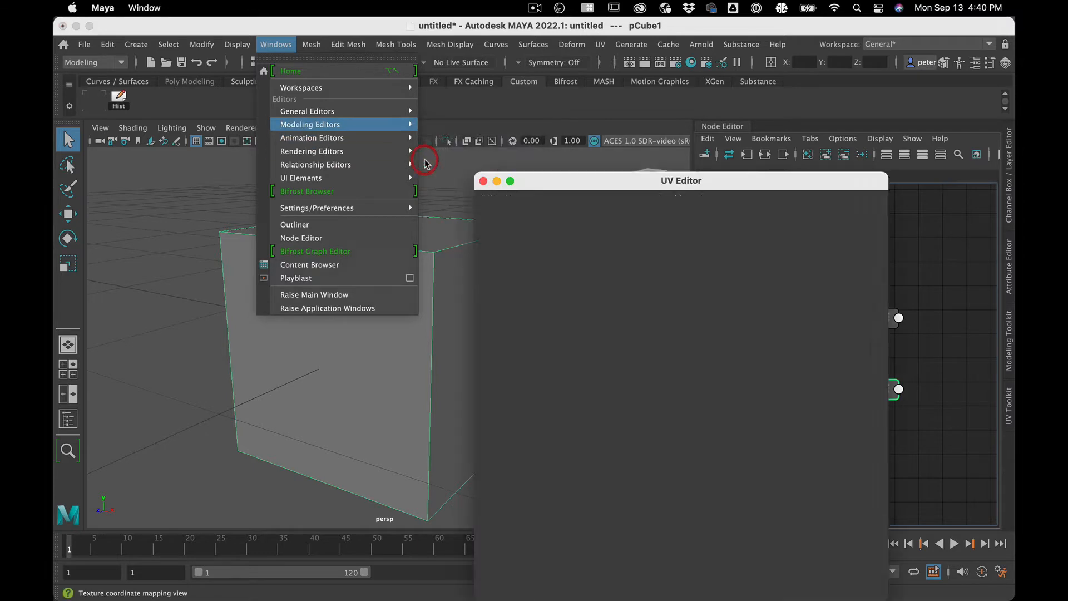
left_click_drag(572, 180, 778, 134)
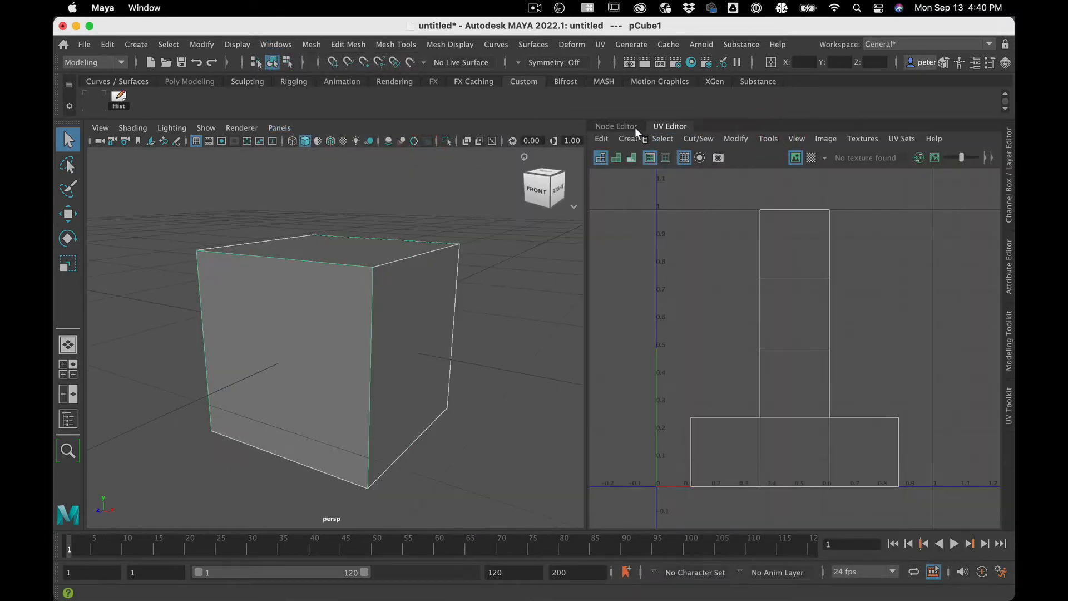
Step: Open the Hypershade and dock it in the same group as the UV Editor
left_click(691, 63)
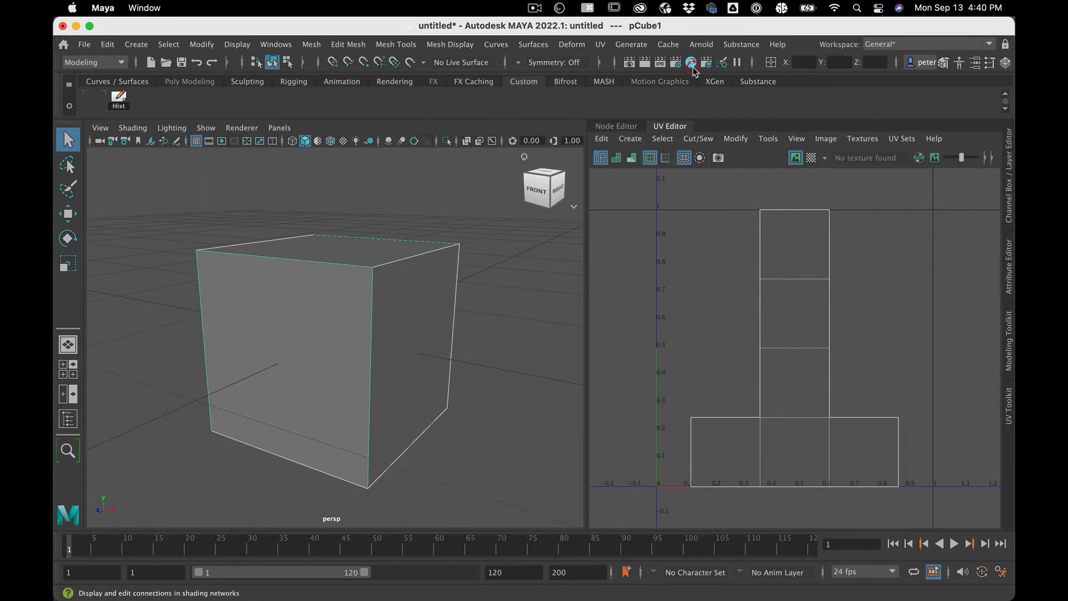
left_click_drag(593, 187, 575, 152)
left_click(619, 123)
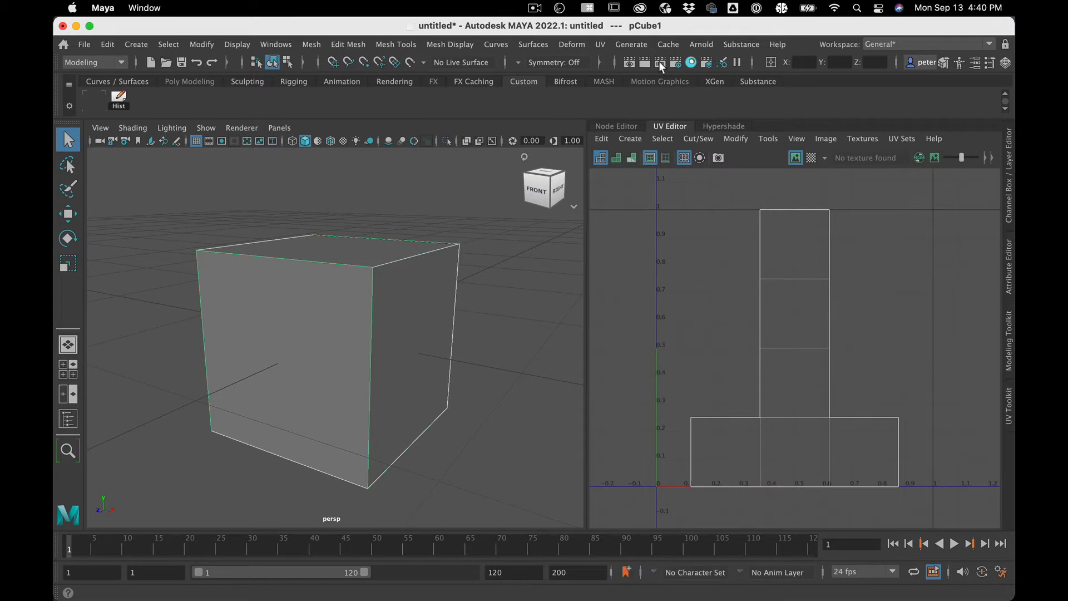
Step: Graph the cube's input and output connections in a widened Node Editor and inspect its polyCube1 and pCubeShape1 nodes
left_click(618, 126)
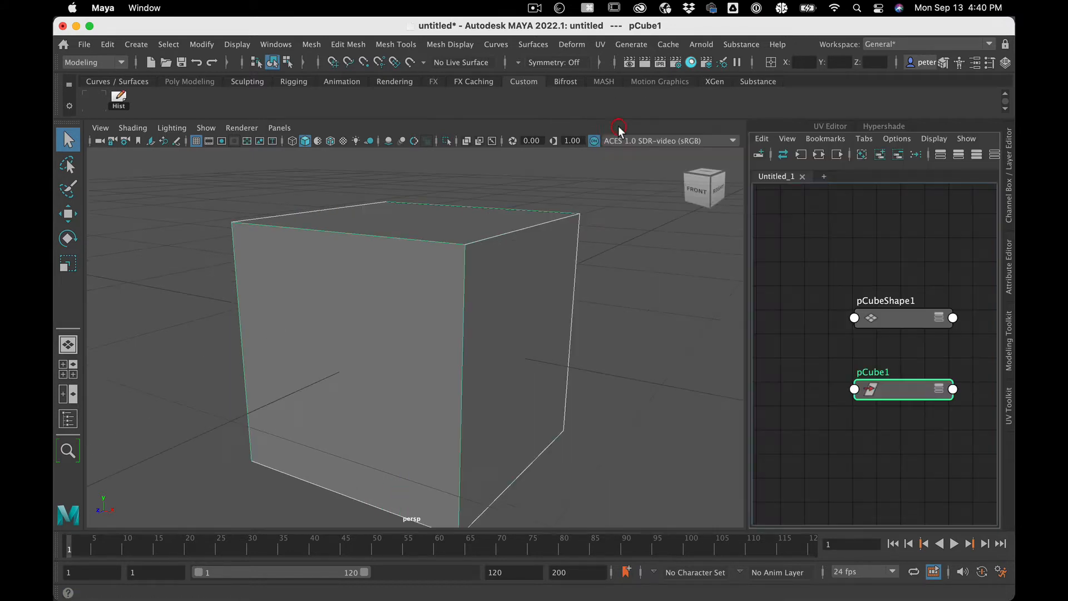
left_click(819, 155)
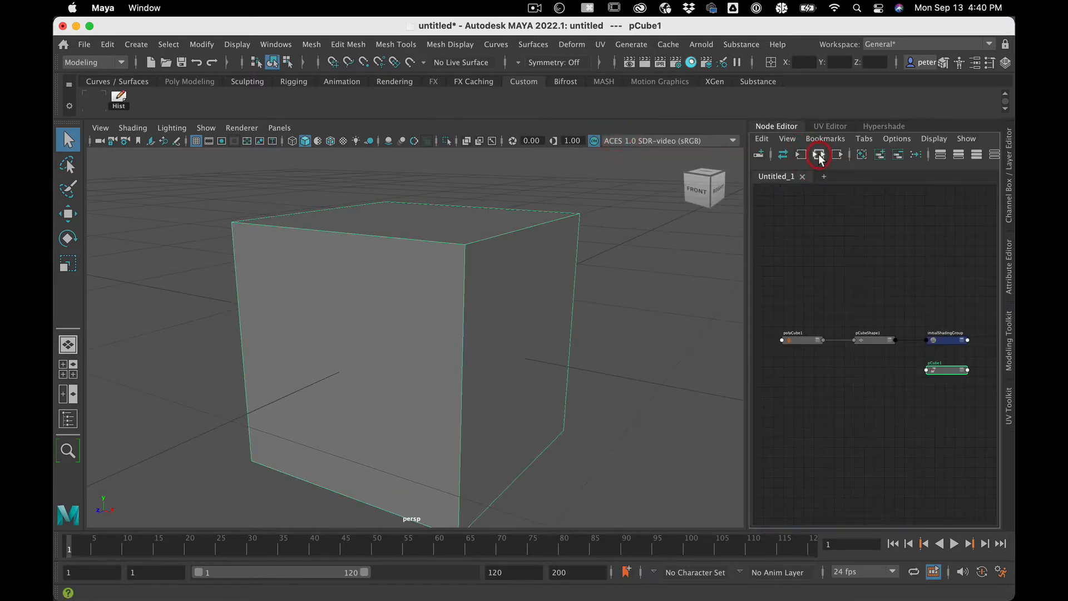
left_click(799, 340)
left_click_drag(750, 402, 571, 406)
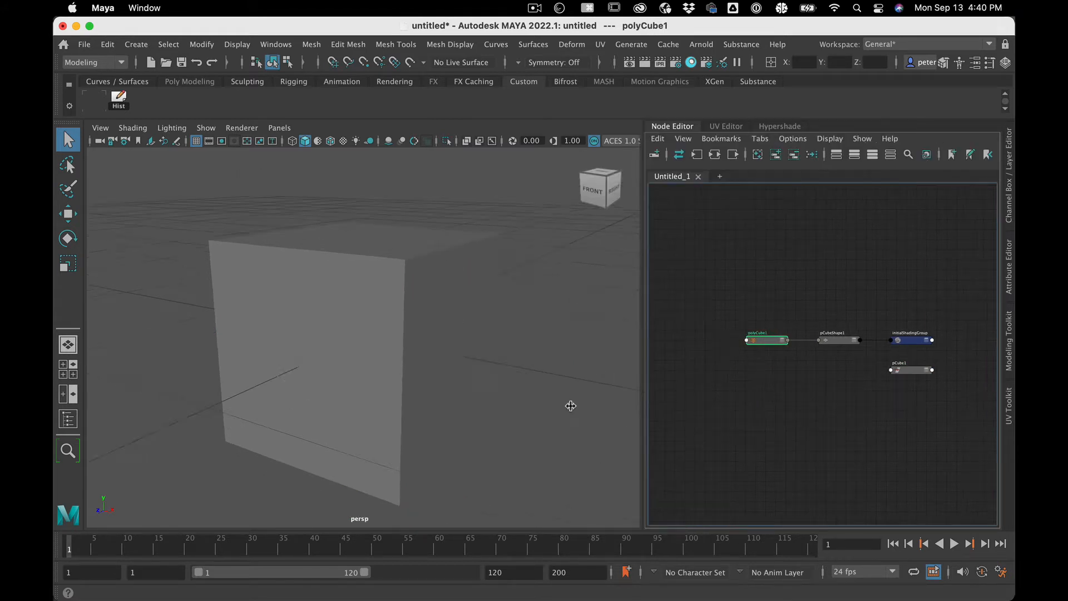
left_click(415, 280)
left_click(765, 340)
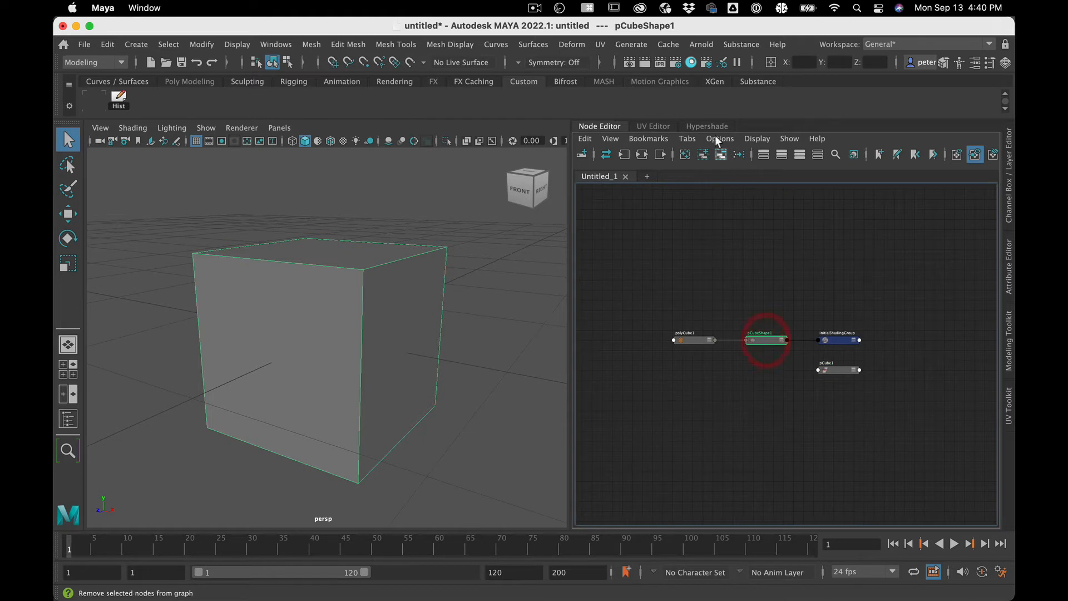
Step: Bring up the UV Editor and reselect the cube in the viewport to display its UV layout
left_click(662, 125)
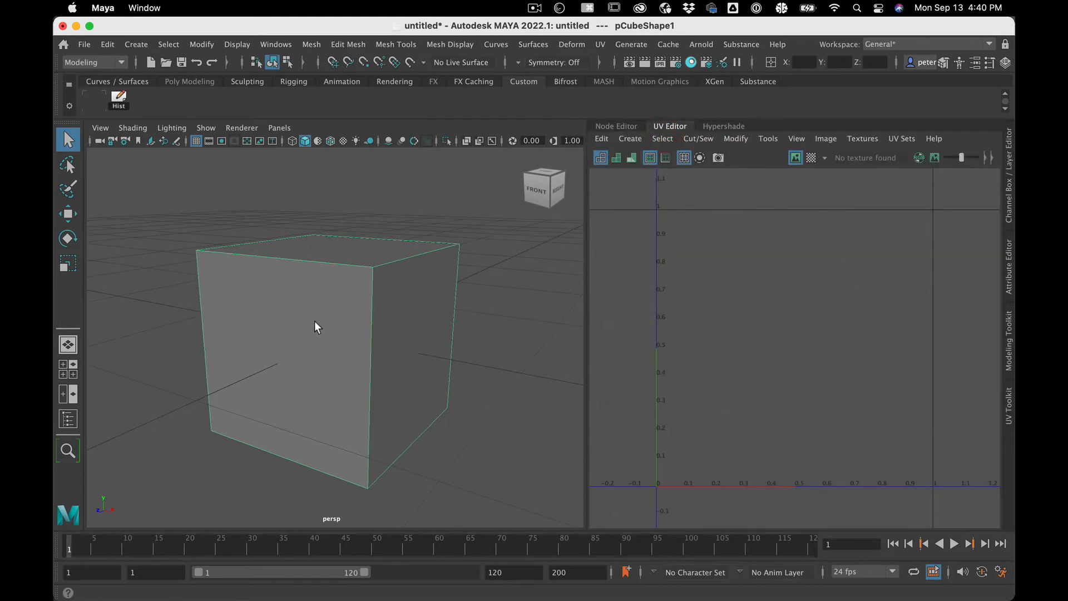
left_click(494, 283)
left_click(391, 293)
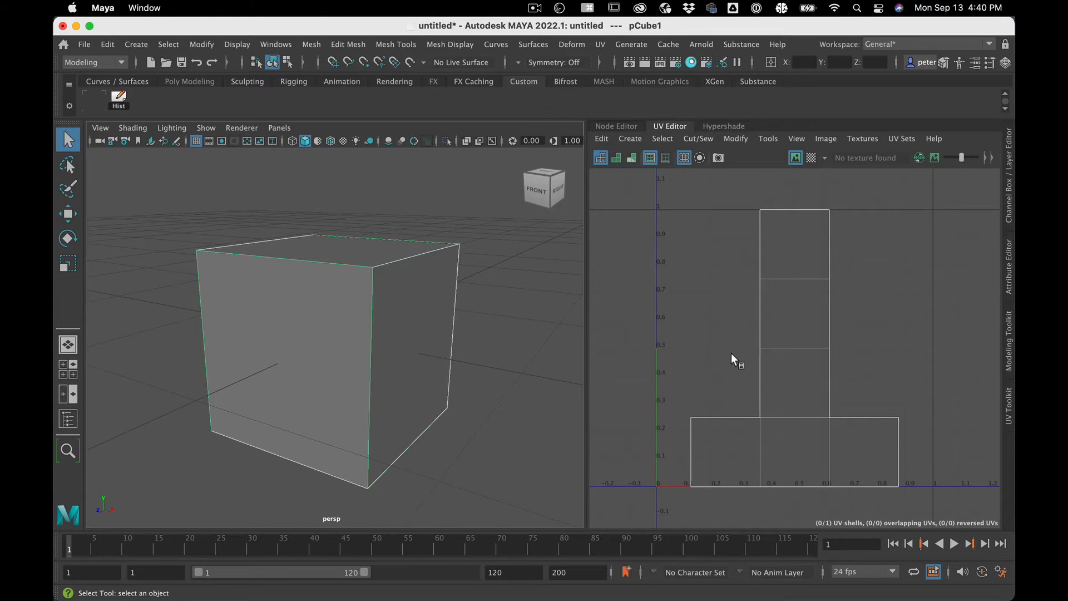
Step: Examine the cube's unfolded UV shell against the 0 to 1 UV space and the surrounding tiles
scroll(731, 354, "down", 1)
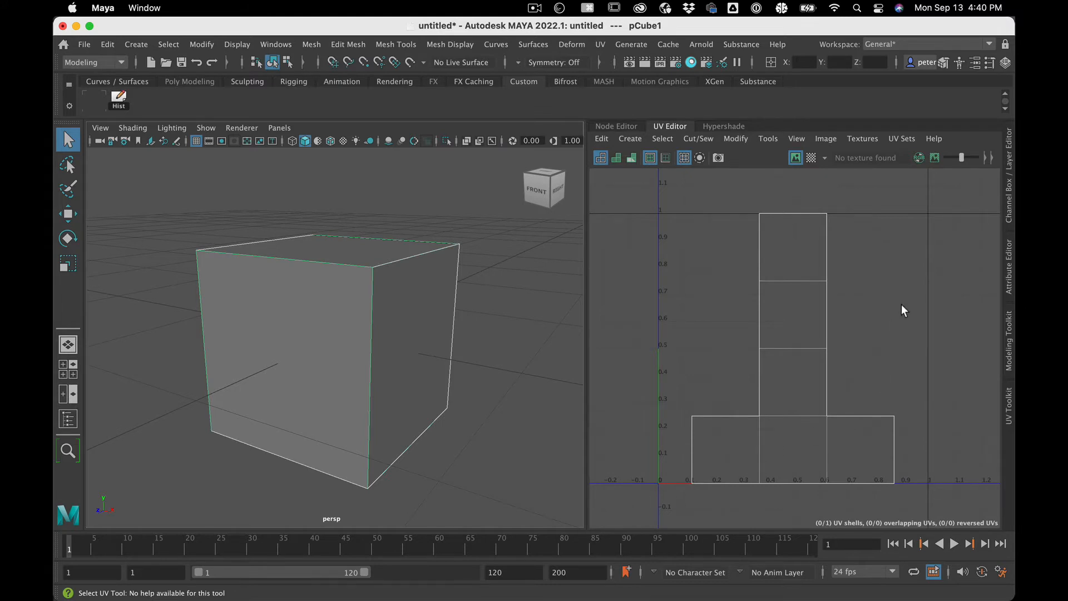
scroll(901, 305, "up", 2)
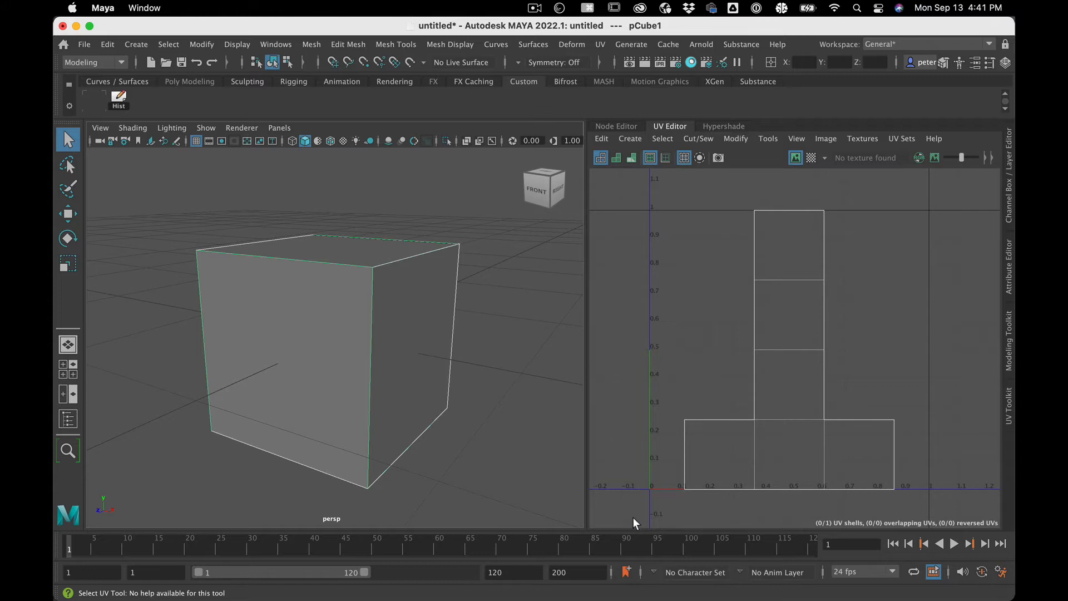
scroll(734, 439, "down", 5)
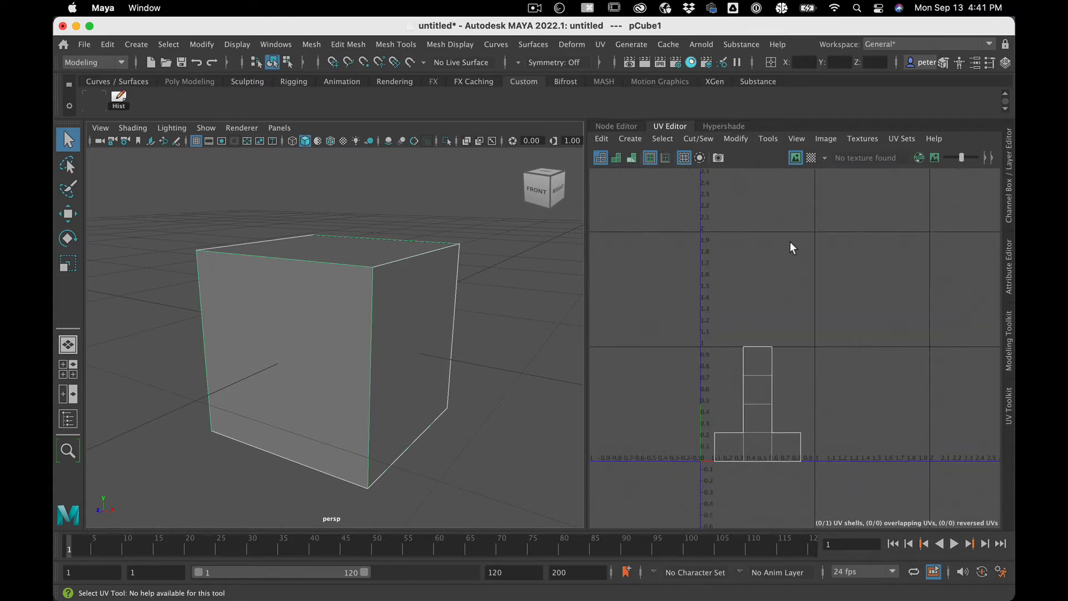
scroll(829, 406, "up", 4)
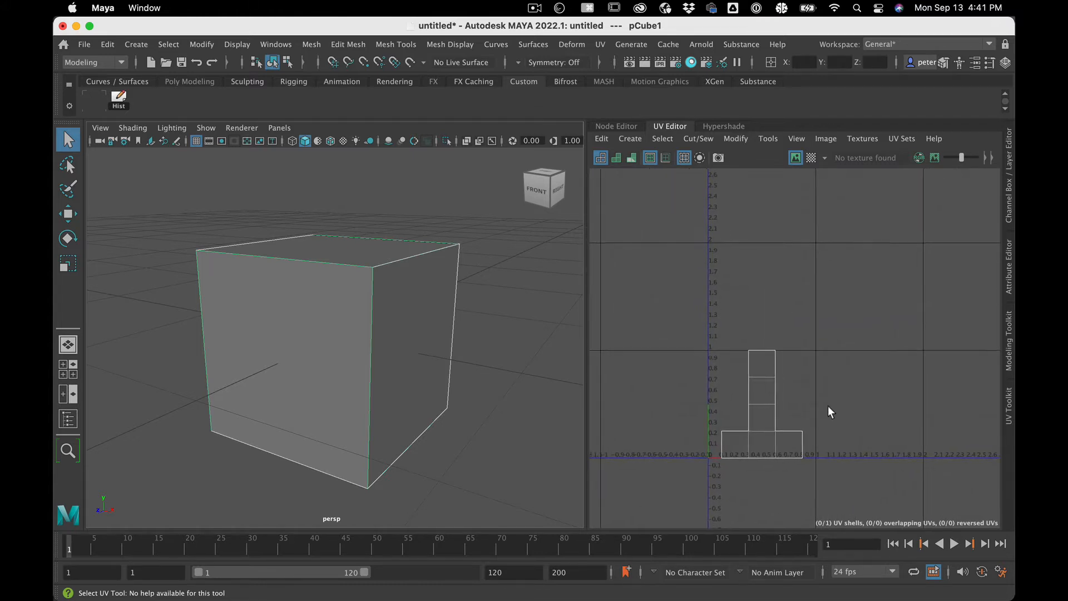
scroll(828, 405, "up", 3)
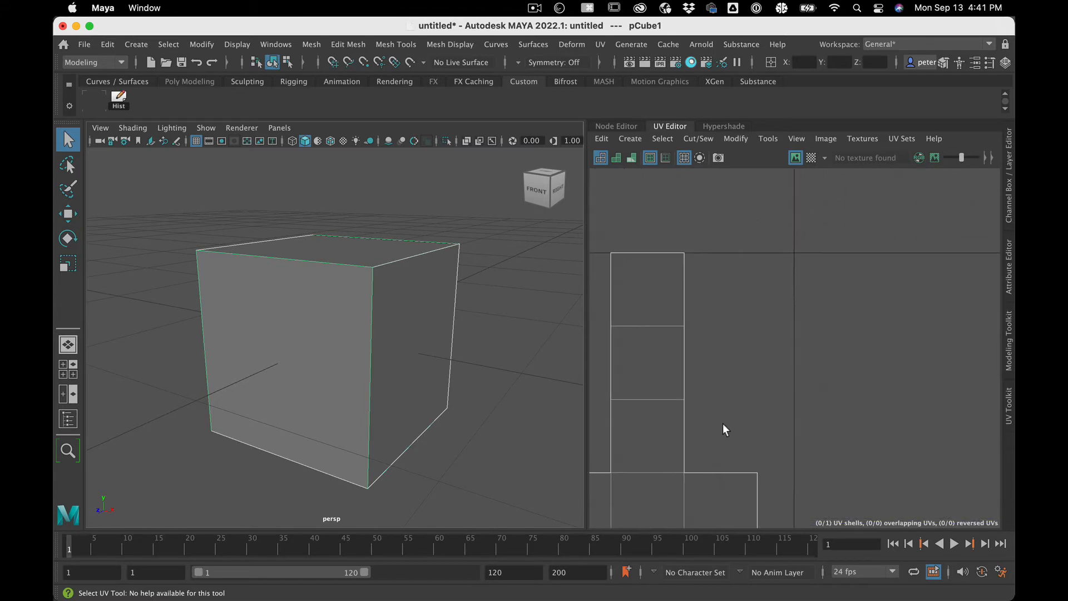
key("a")
key("f")
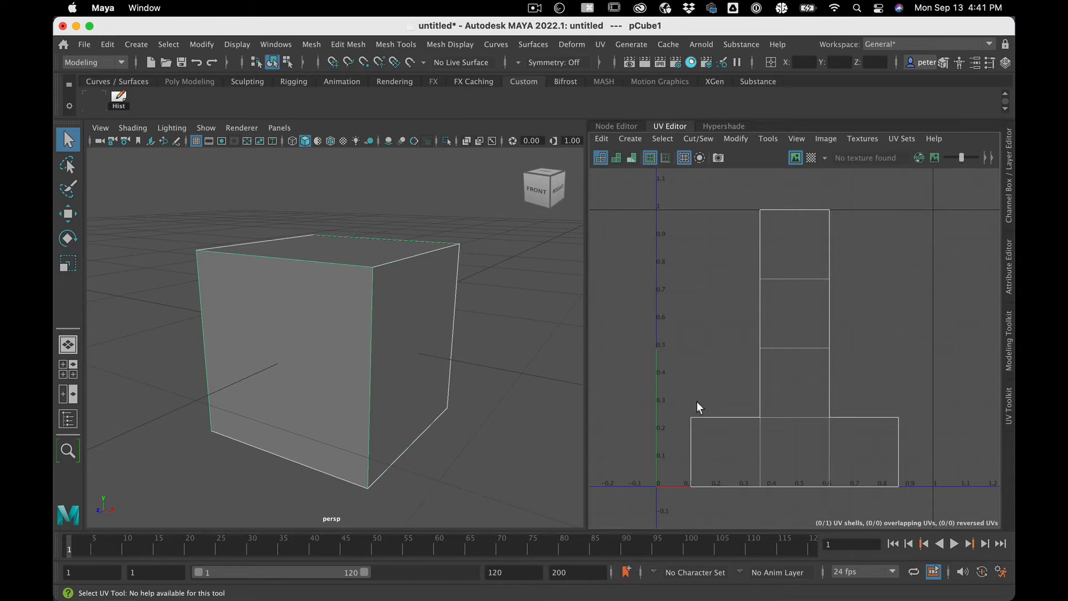
Step: Apply a checker map to the cube's UV mesh, decrease the checker map size and inspect the pattern on the cube's faces
left_click(812, 156)
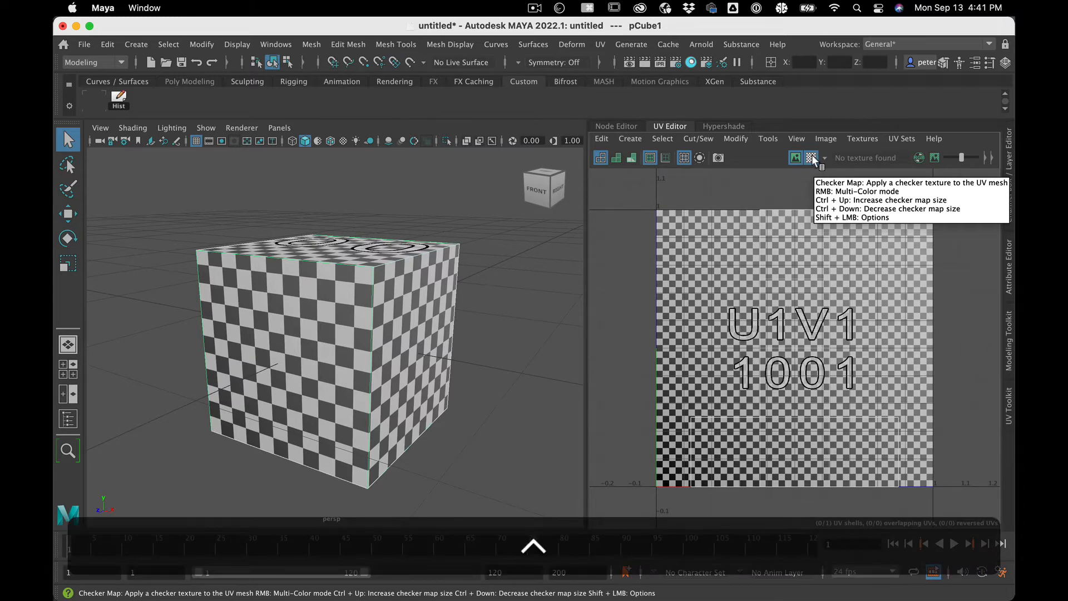
key("ctrl+Up")
key("ctrl+Down")
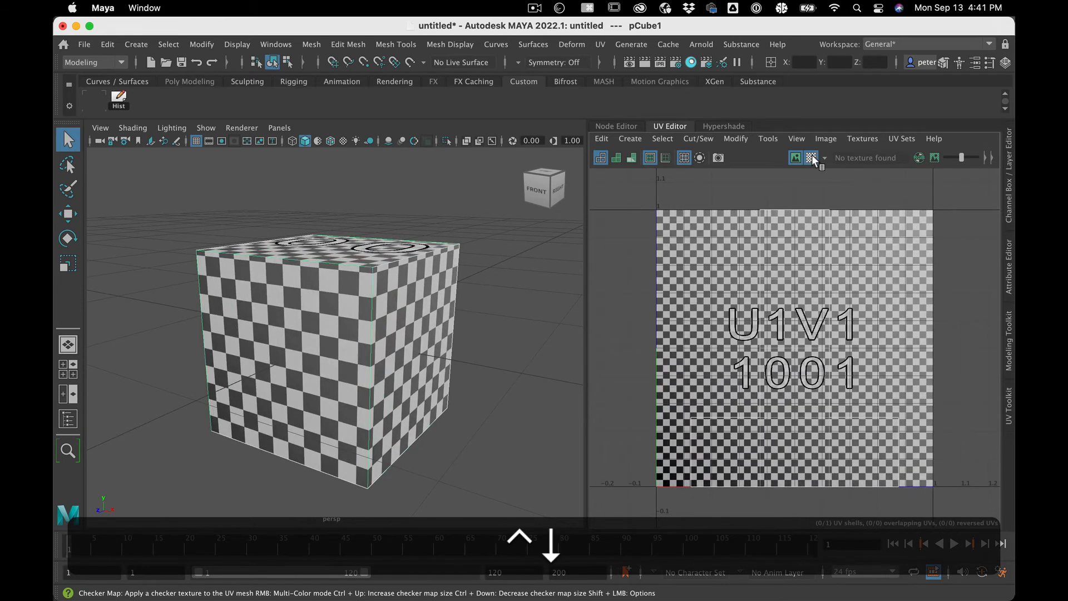
key("ctrl+Down")
key("ctrl+Down")
key("ctrl+Down")
key("ctrl+Down")
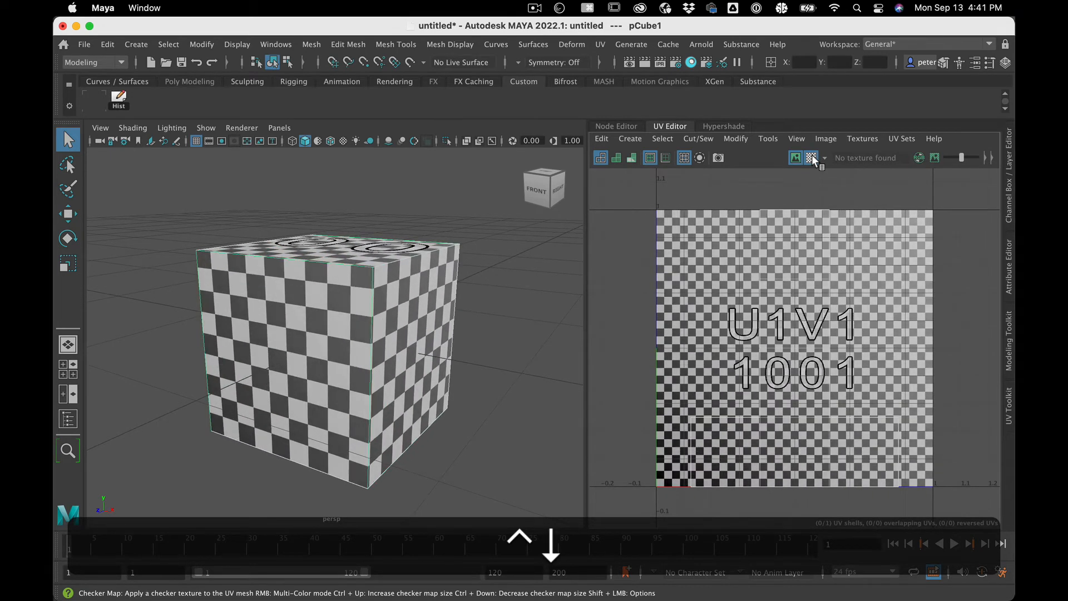
key("ctrl+Down")
key("ctrl+Down")
key("ctrl+Down")
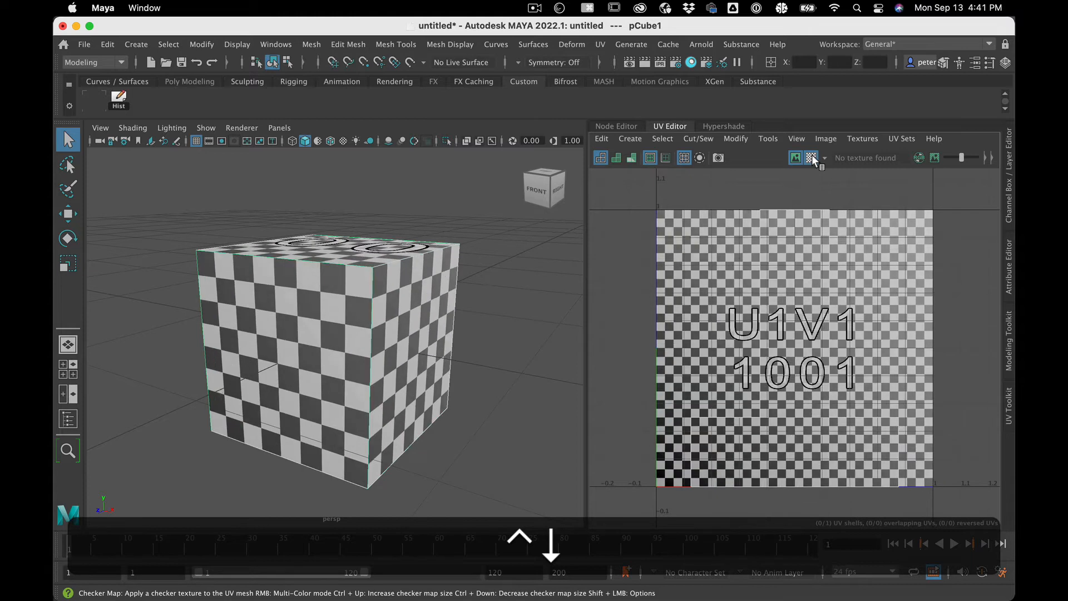
left_click_drag(278, 334, 330, 344, "alt")
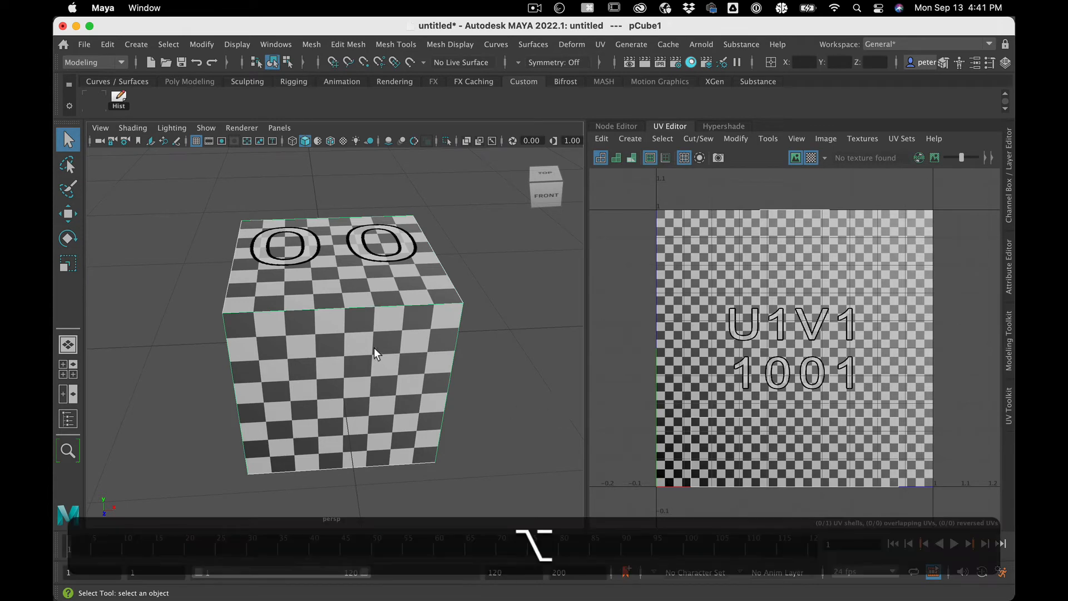
left_click_drag(374, 351, 353, 339, "alt")
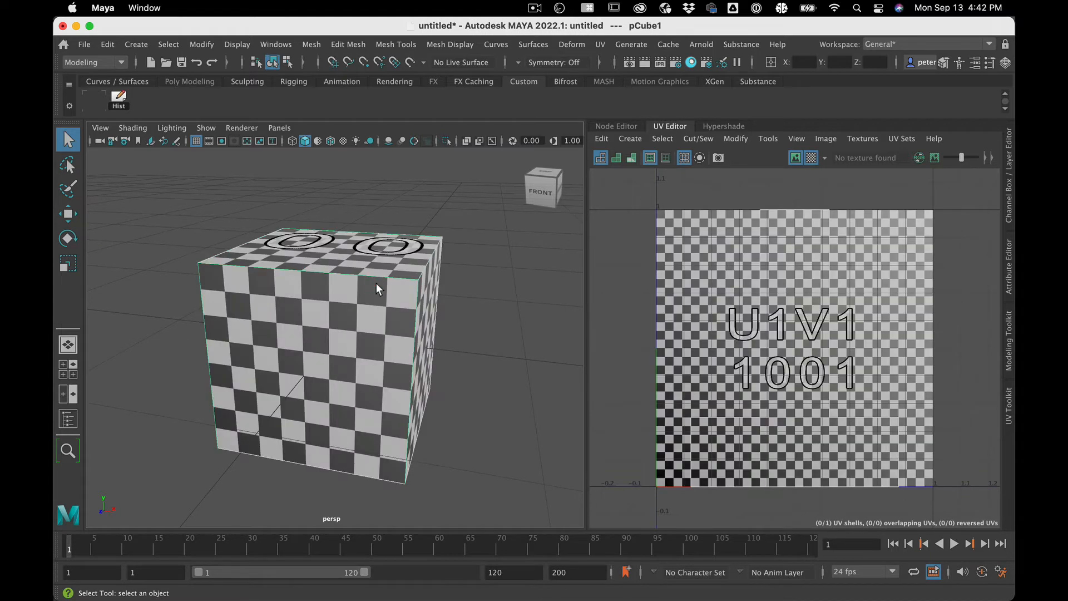
Step: Scale the cube into a tall, narrow block at about 0.19 in X and 0.3 in Z
key("e")
key("r")
left_click_drag(395, 346, 346, 333)
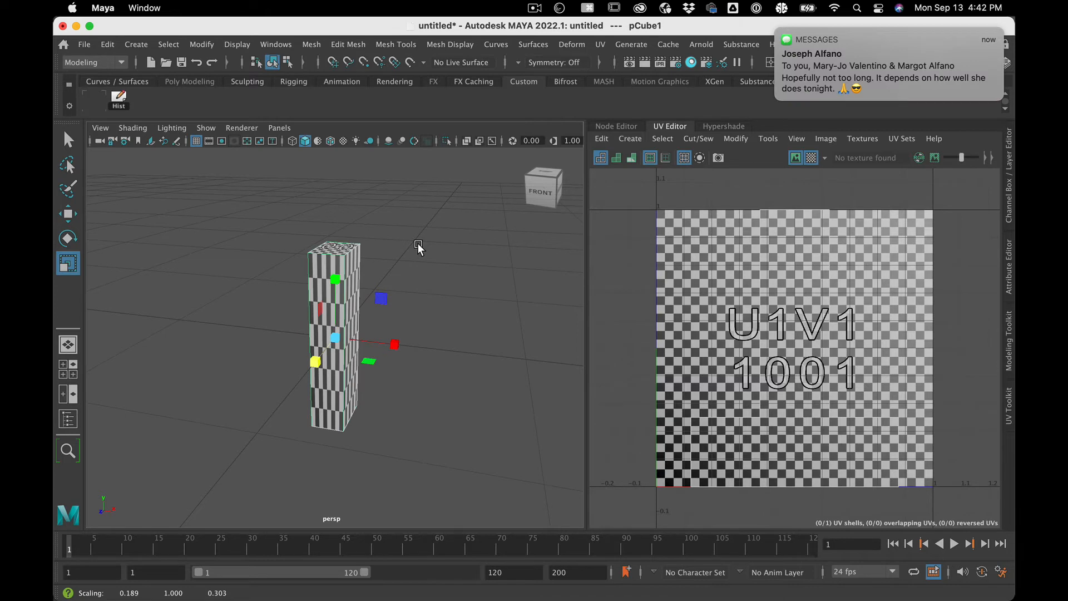
mouse_move(419, 248)
left_mouse_down("alt")
mouse_move(401, 270)
mouse_move(407, 253)
left_mouse_up("alt")
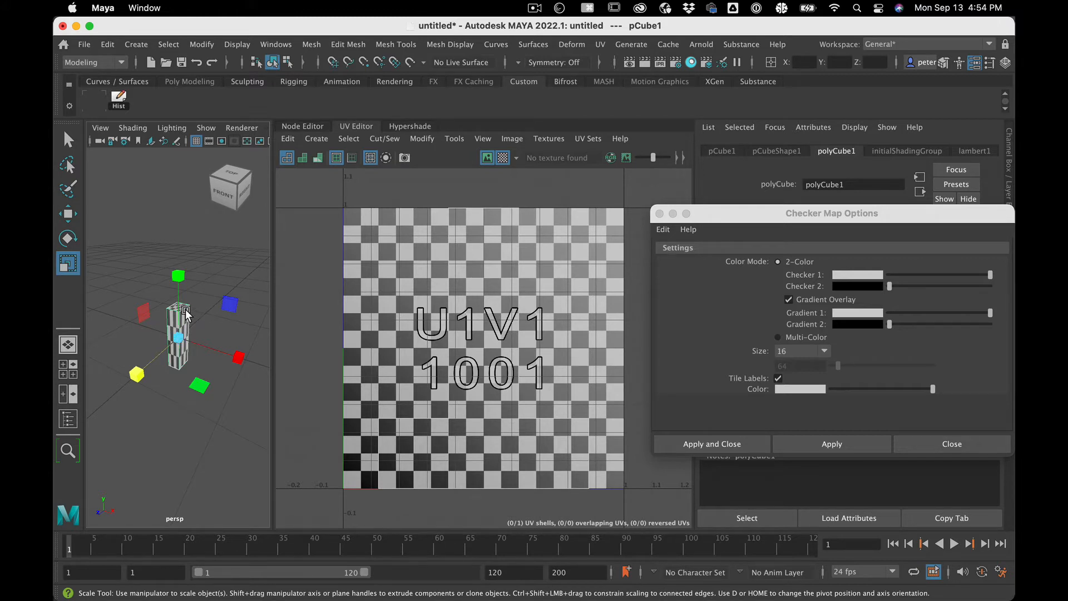
Step: Switch to UV selection, select all of the block's UVs and scale them into a much narrower layout along U
right_click_drag(185, 219, 282, 219)
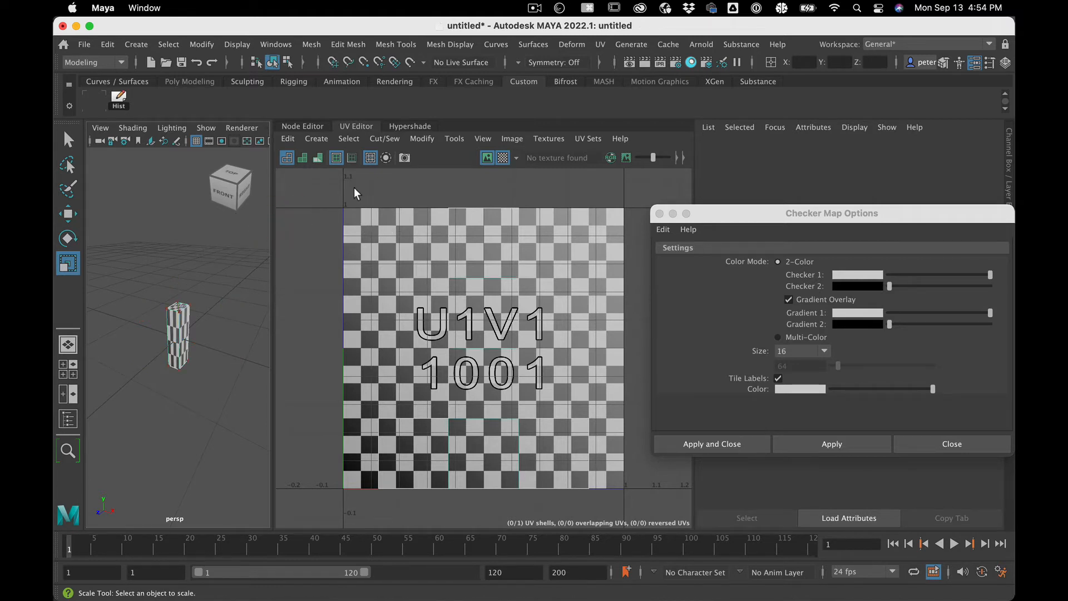
left_click_drag(426, 198, 525, 558)
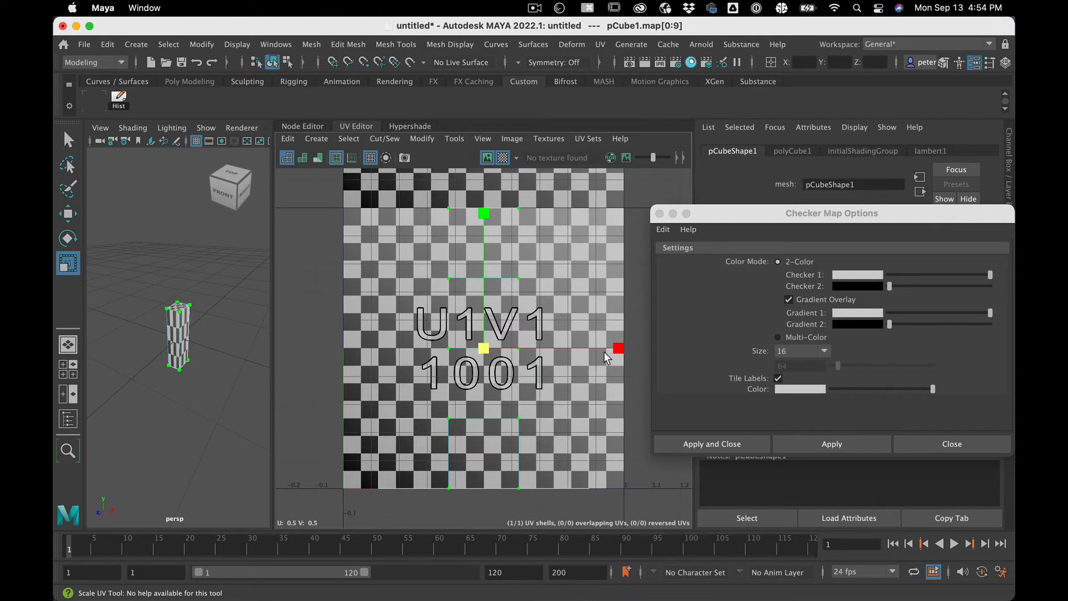
left_click_drag(616, 349, 501, 363)
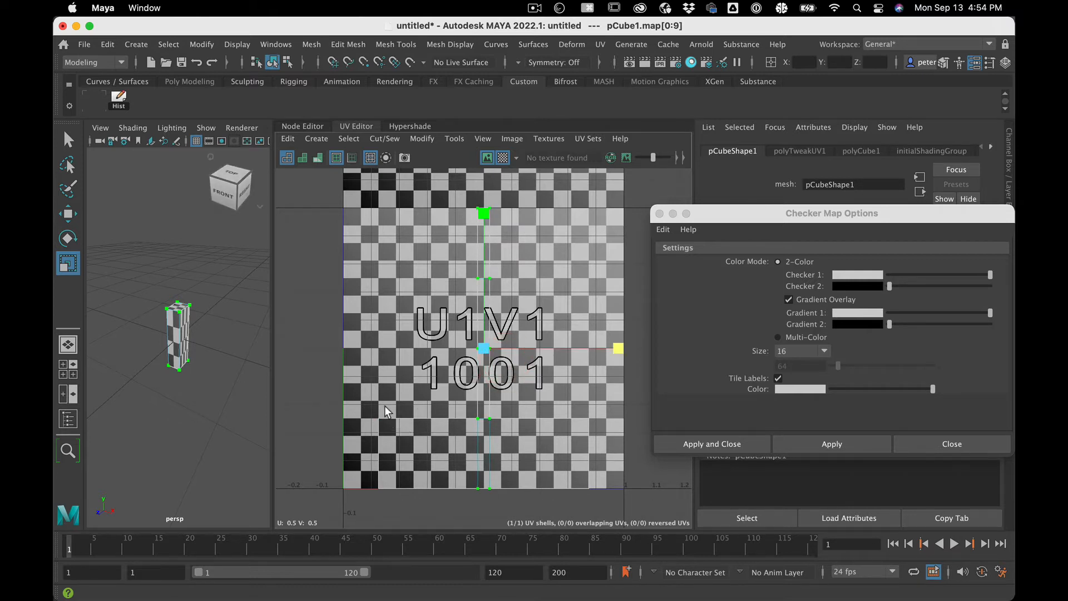
Step: Move the row of UVs at V 0.25 straight up to about V 0.5 and clear the selection
left_click_drag(362, 406, 611, 443)
key("w")
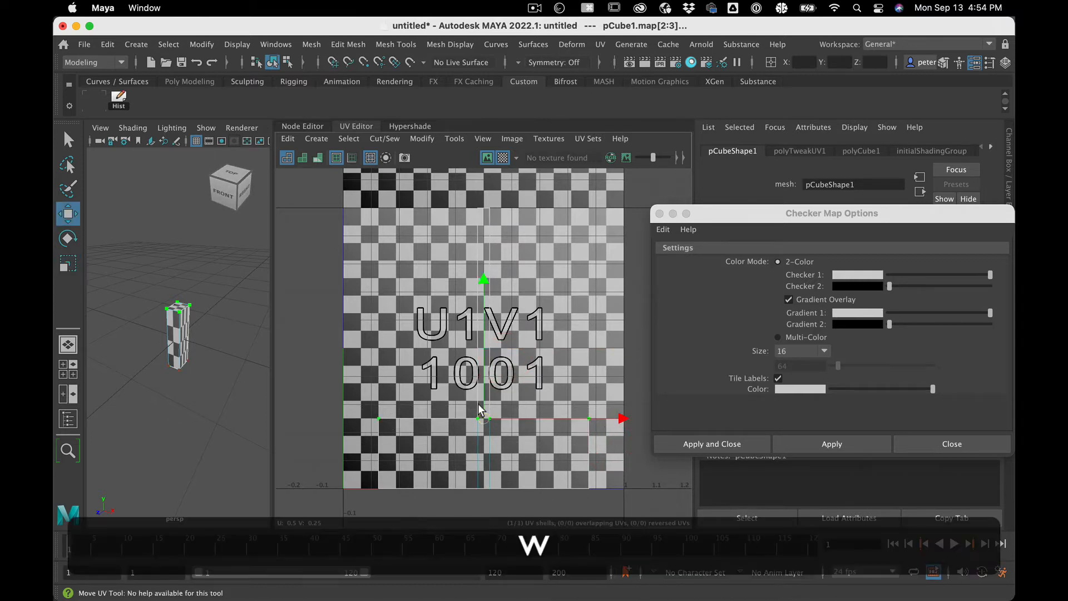
left_click_drag(483, 288, 490, 212)
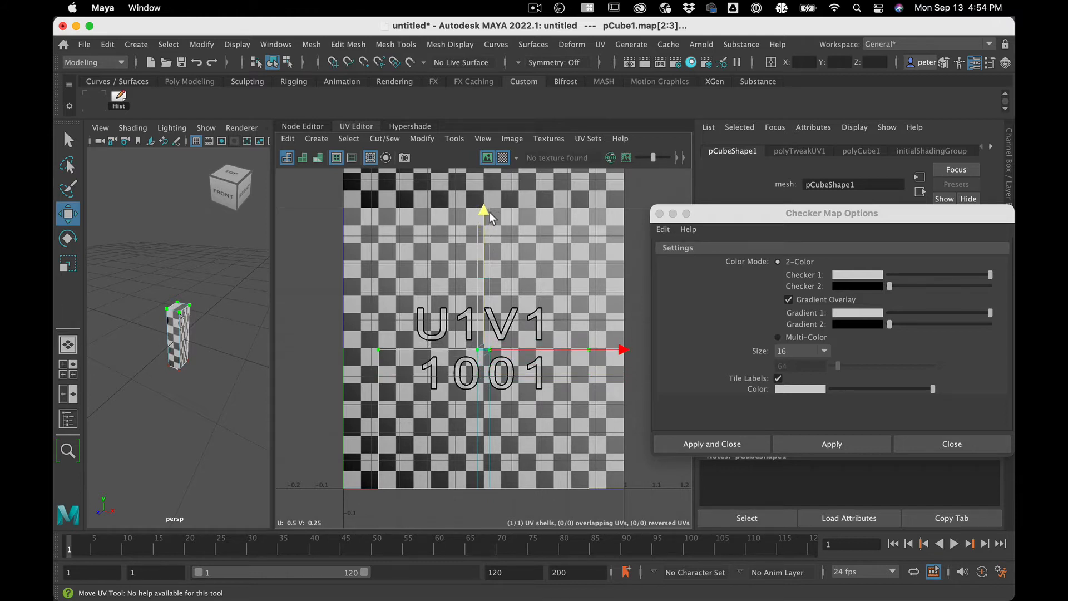
left_click(418, 238)
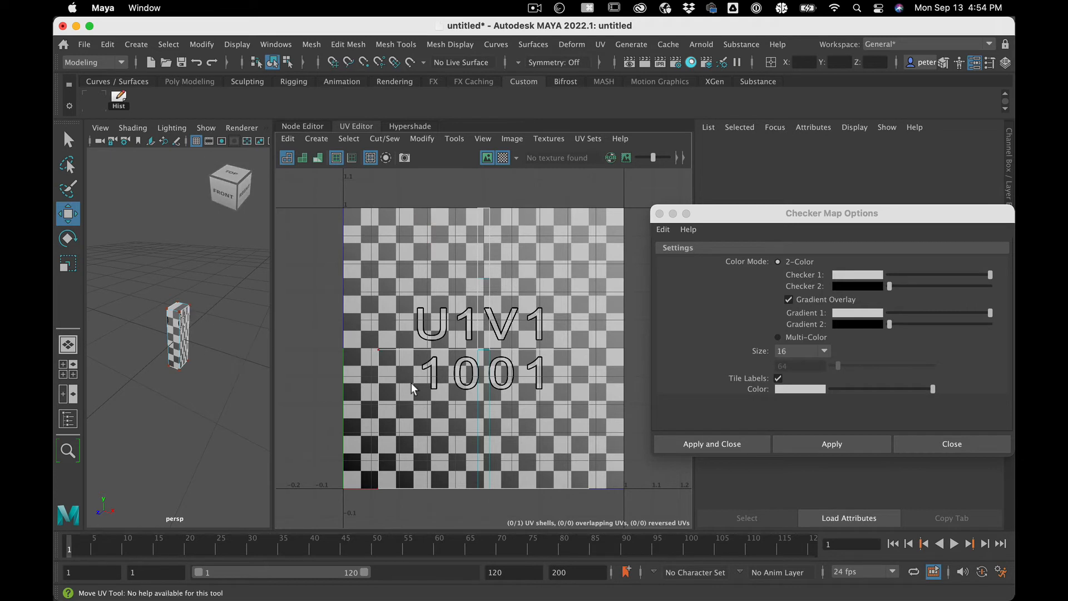
left_click_drag(689, 448, 690, 447)
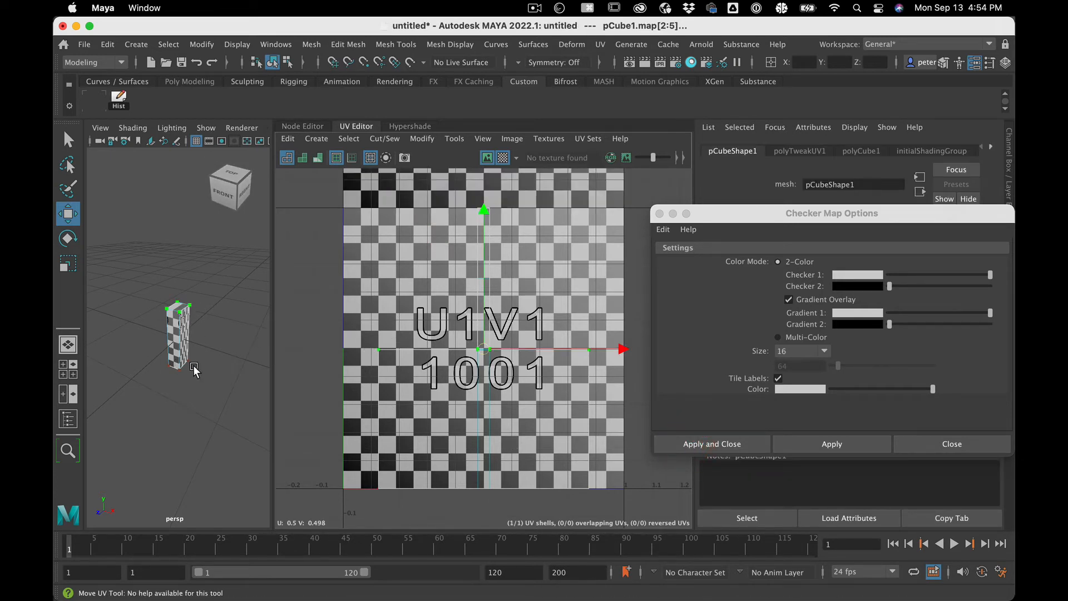
left_click(360, 300)
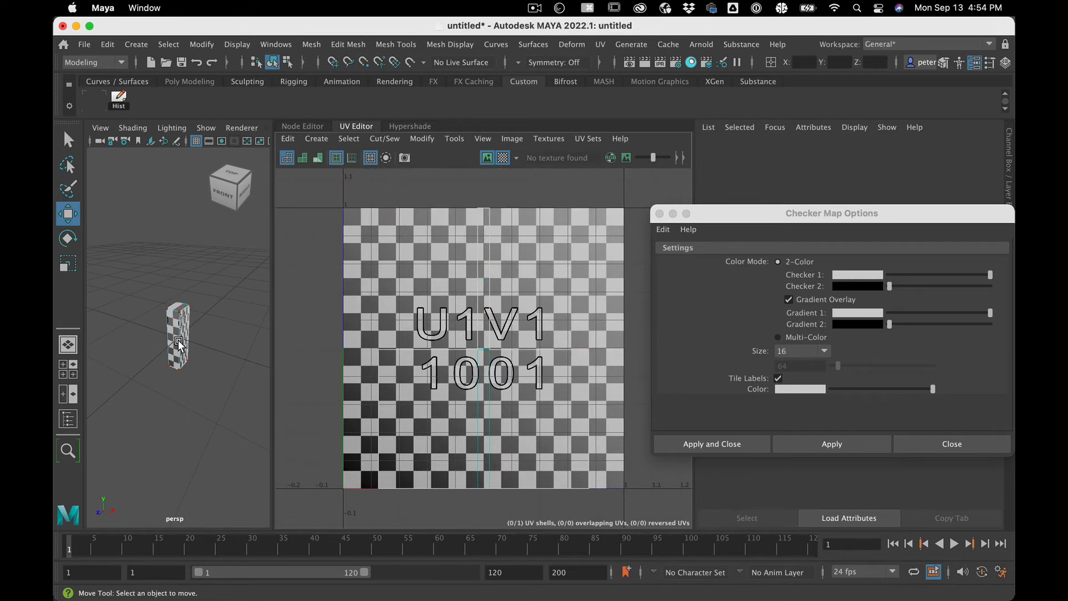
Step: Select the block's entire UV shell and close the Checker Map Options
right_click_drag(442, 353, 406, 344)
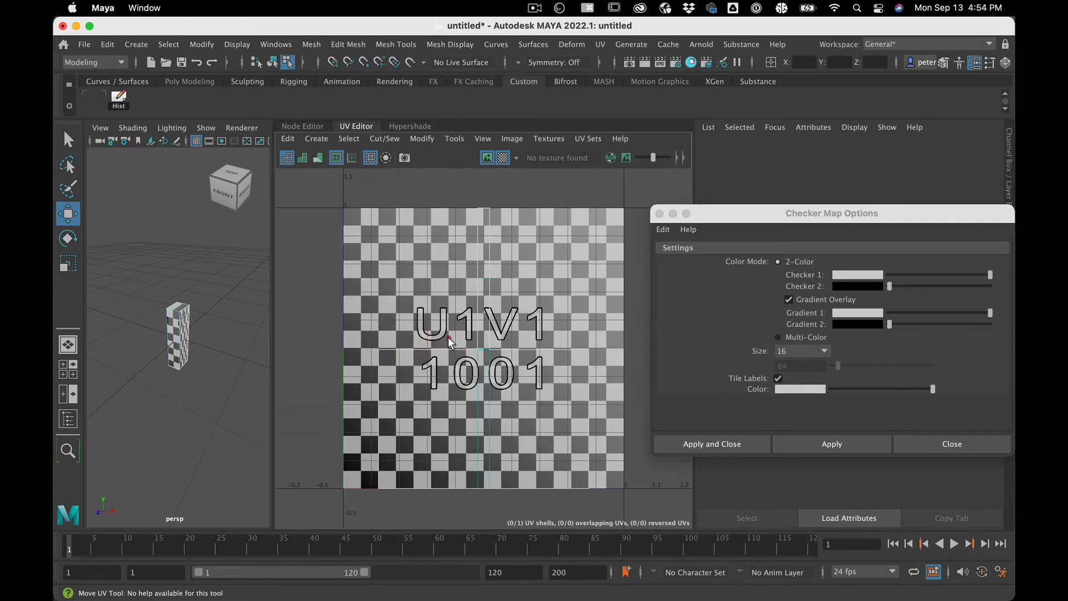
left_click(536, 396)
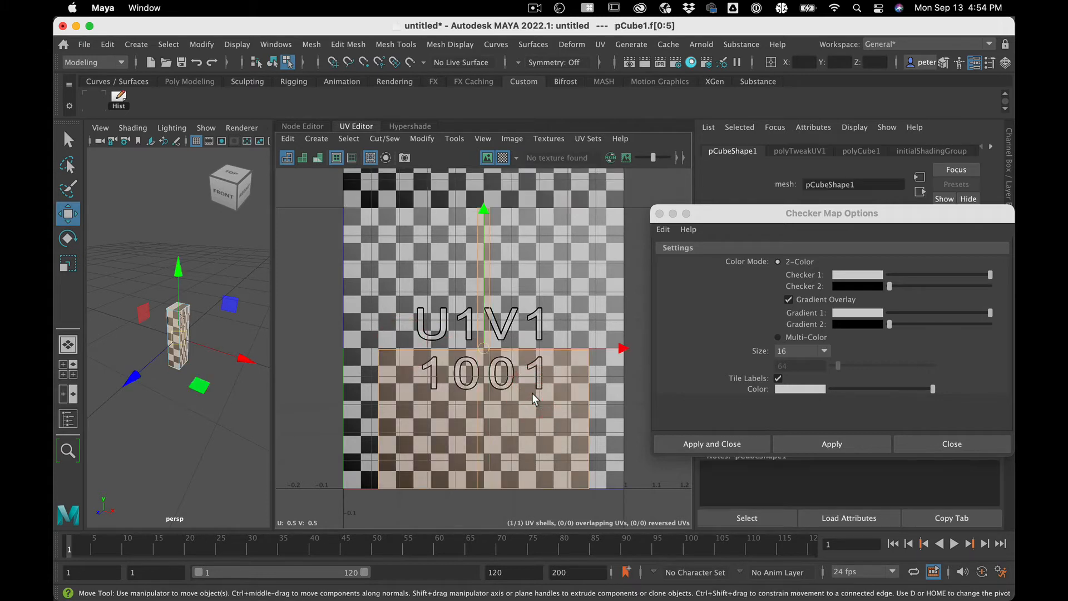
left_click(660, 214)
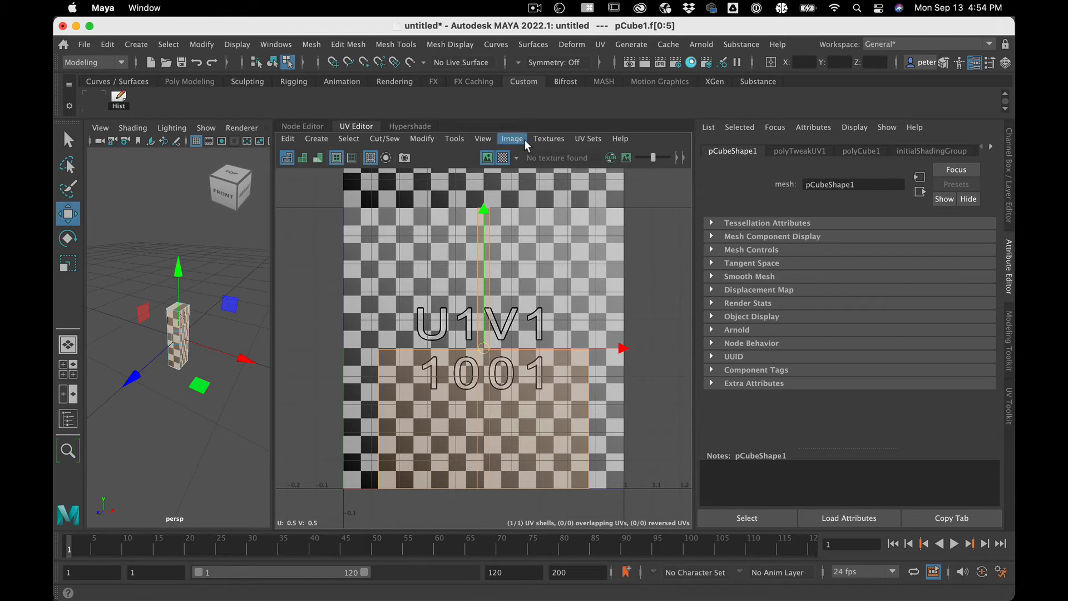
Step: Bring up the UV Toolkit and keep the block's layout selected in UV Shell mode
left_click(456, 139)
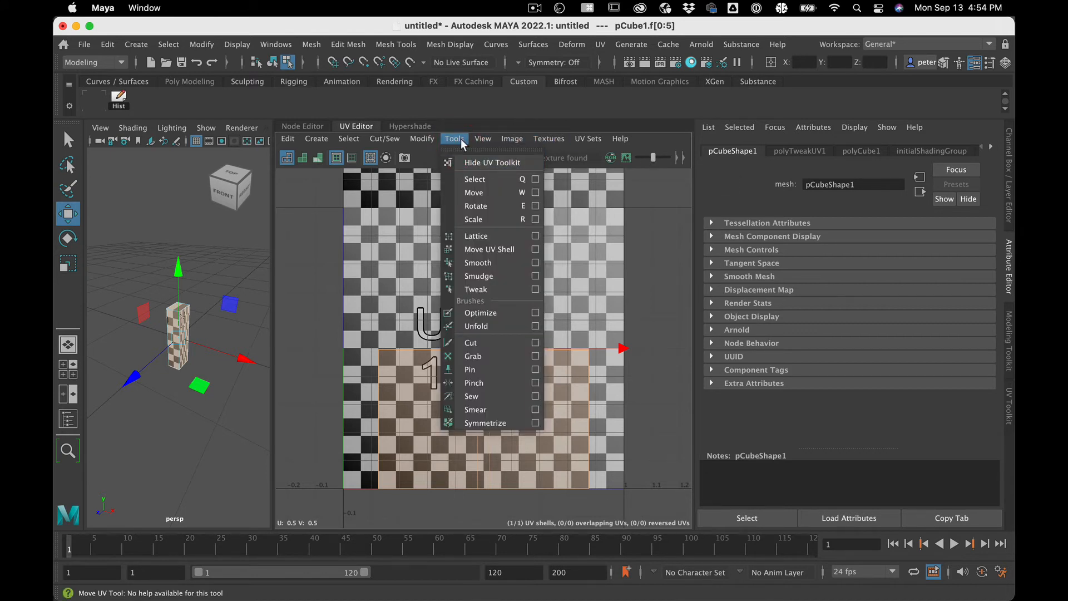
left_click(461, 138)
left_click(1011, 418)
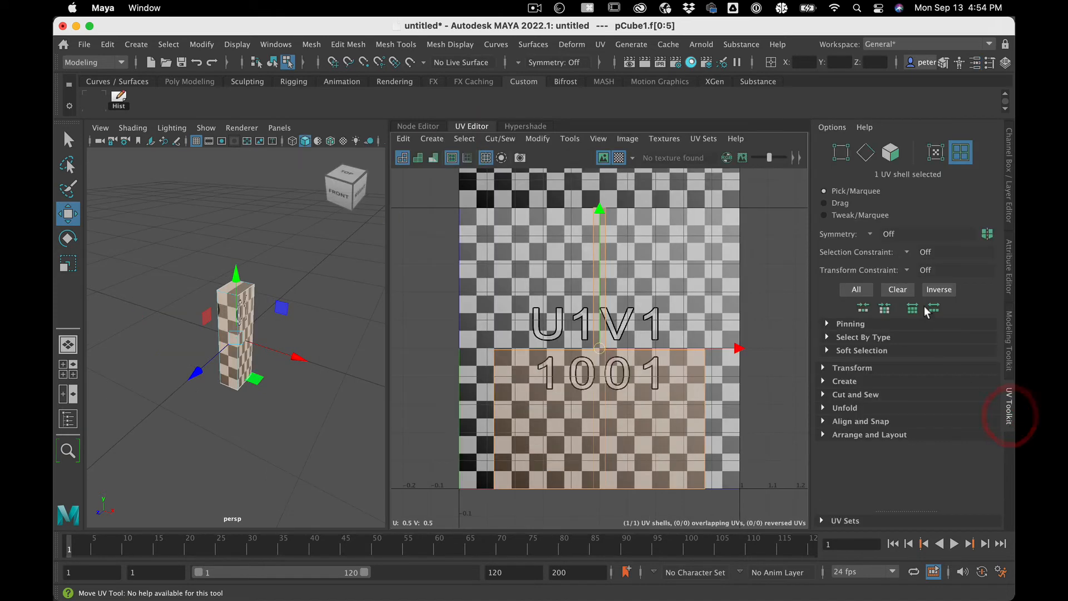
mouse_move(1011, 399)
left_mouse_down()
mouse_move(996, 181)
mouse_move(767, 363)
mouse_move(1010, 406)
mouse_move(1007, 441)
mouse_move(1007, 411)
left_mouse_up()
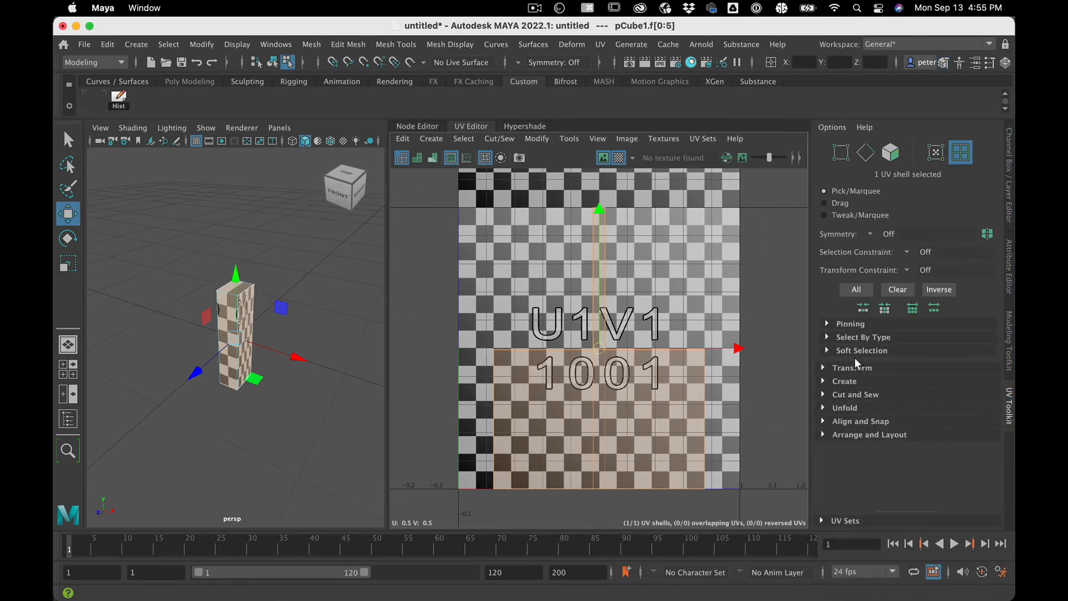
right_click(636, 391)
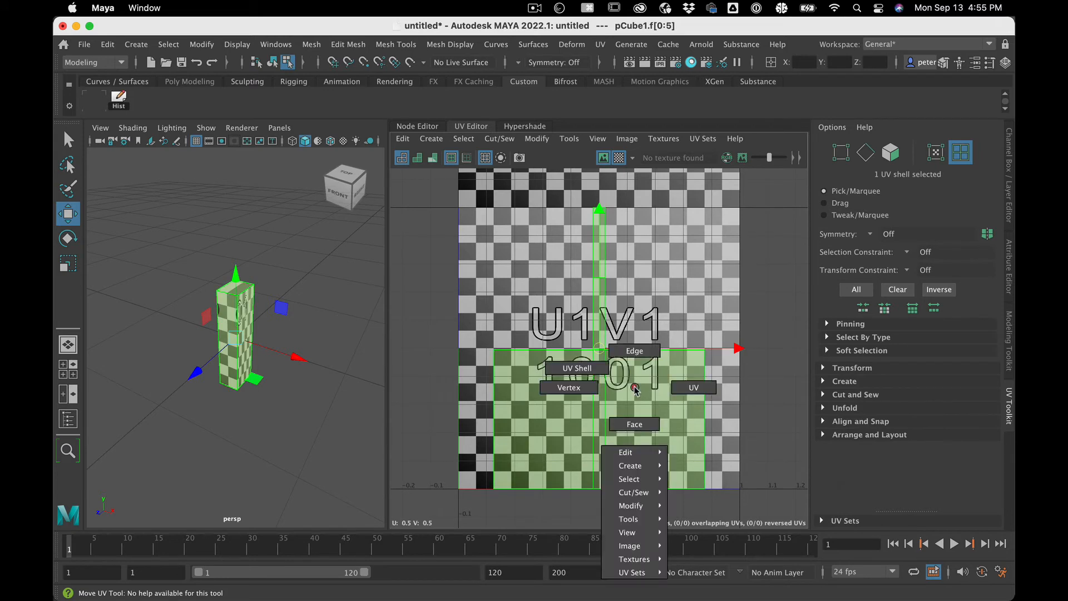
left_click(595, 369)
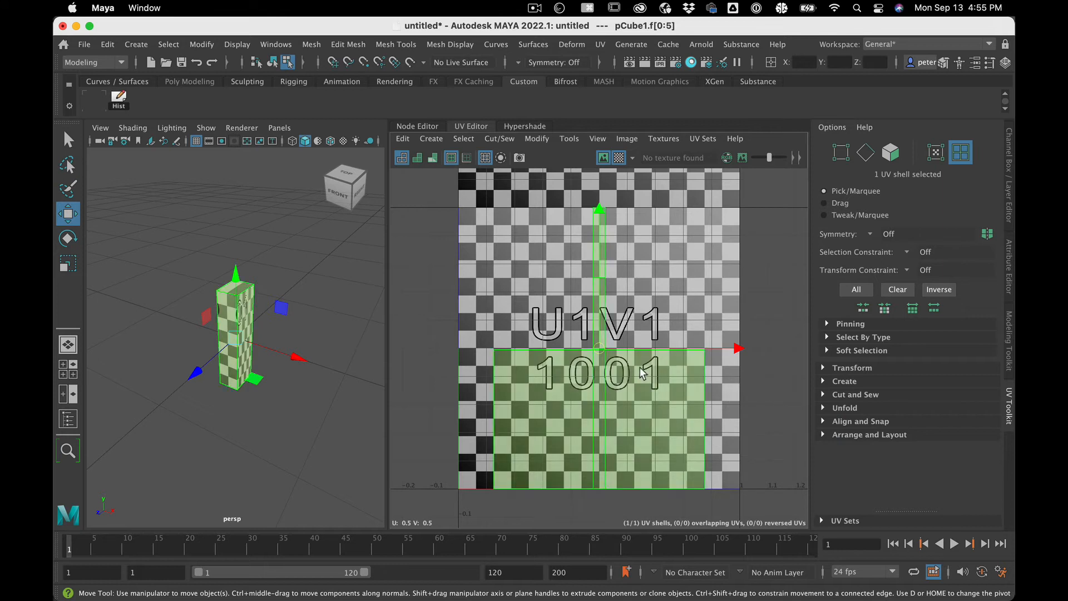
Step: Try cutting the UV shell apart along all its edges, select one separated piece, and undo these changes
left_click(820, 393)
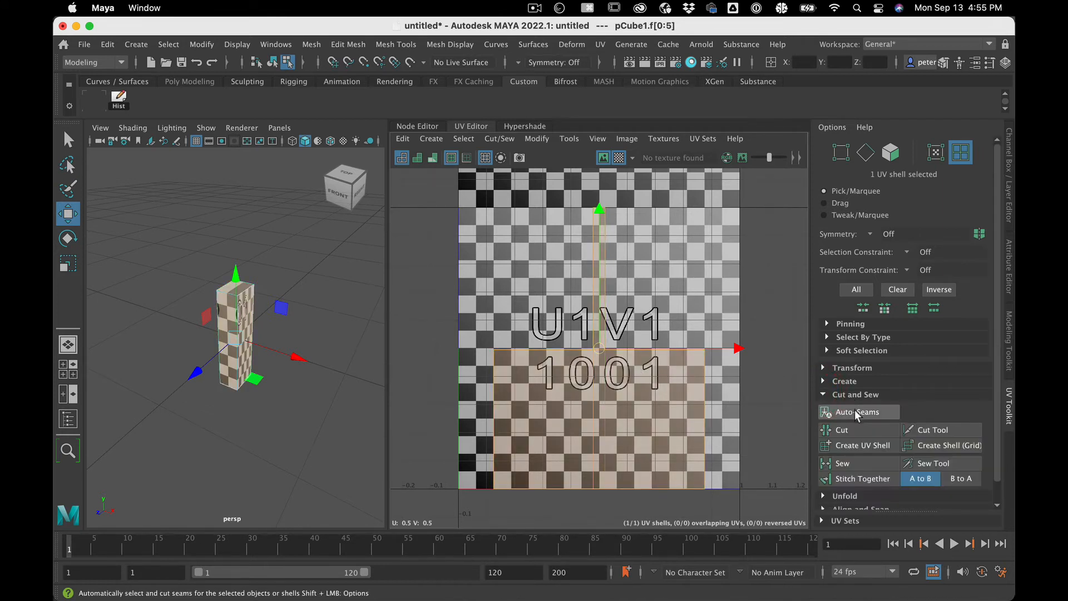
left_click(856, 427)
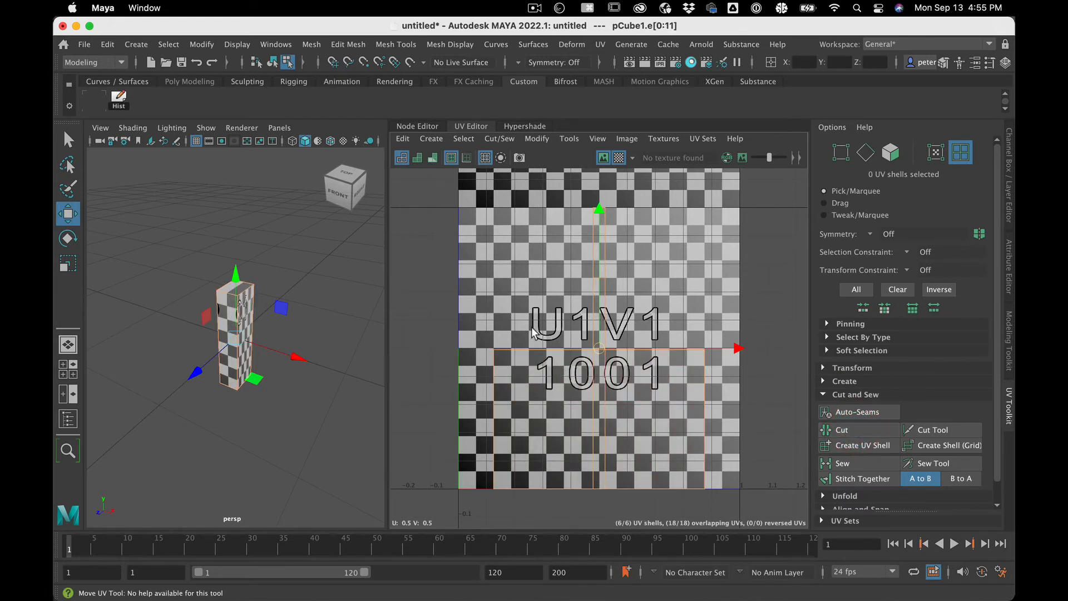
left_click(532, 328)
left_click(600, 380)
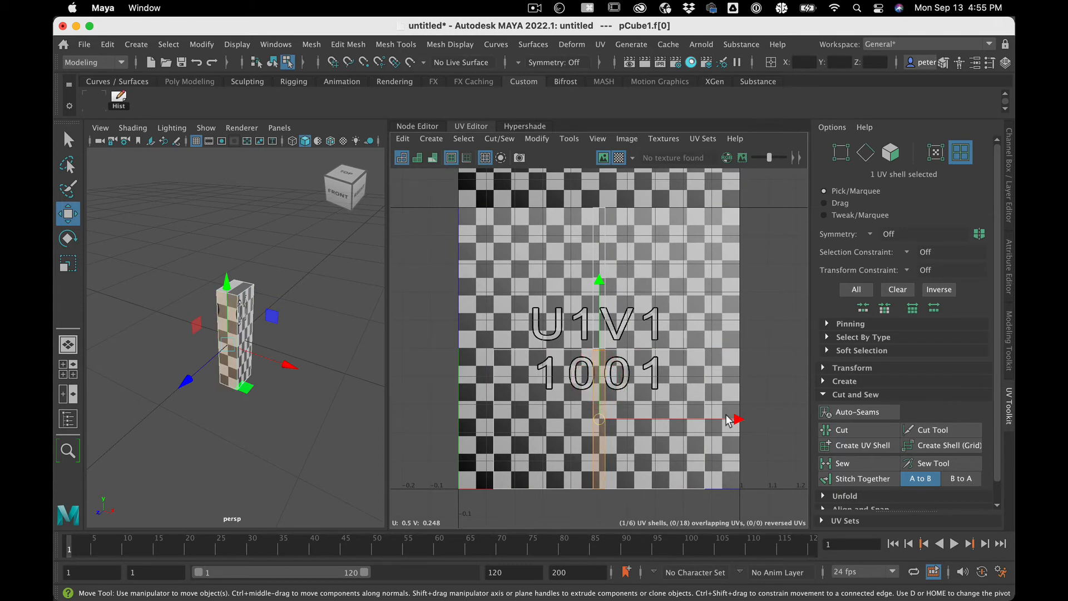
key("z")
key("z")
key("z")
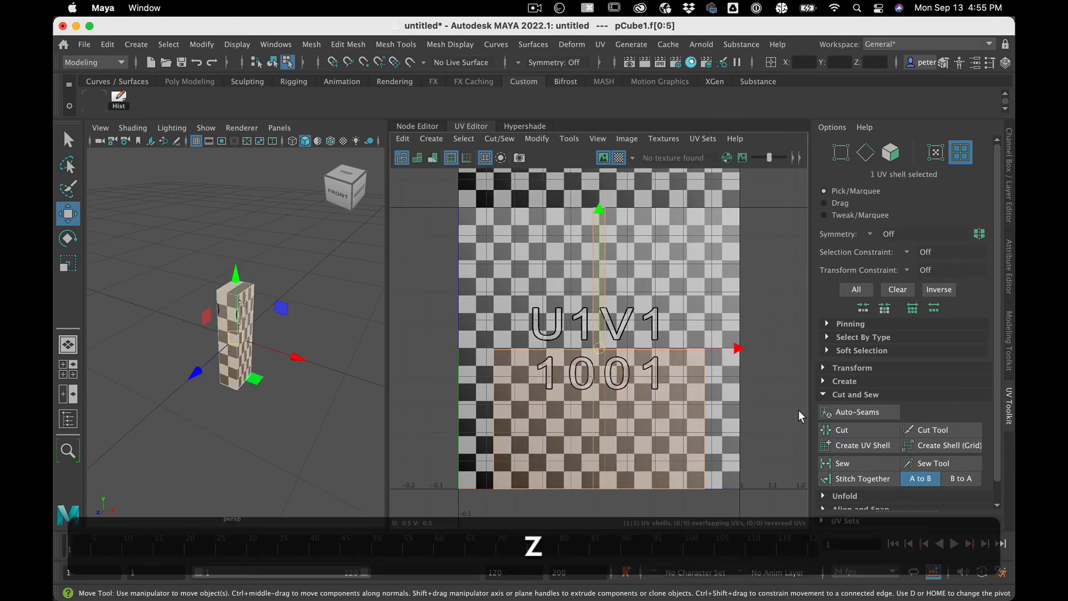
Step: Unfold the selected UV shell and check the unfolded layout against the checker tiles
scroll(905, 463, "down", 1)
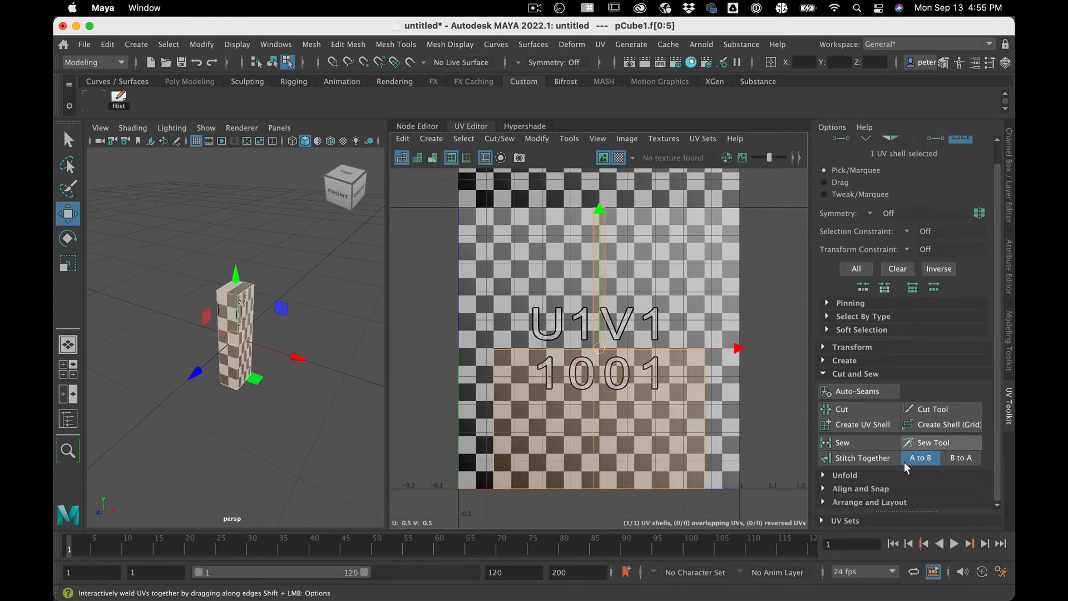
left_click(824, 475)
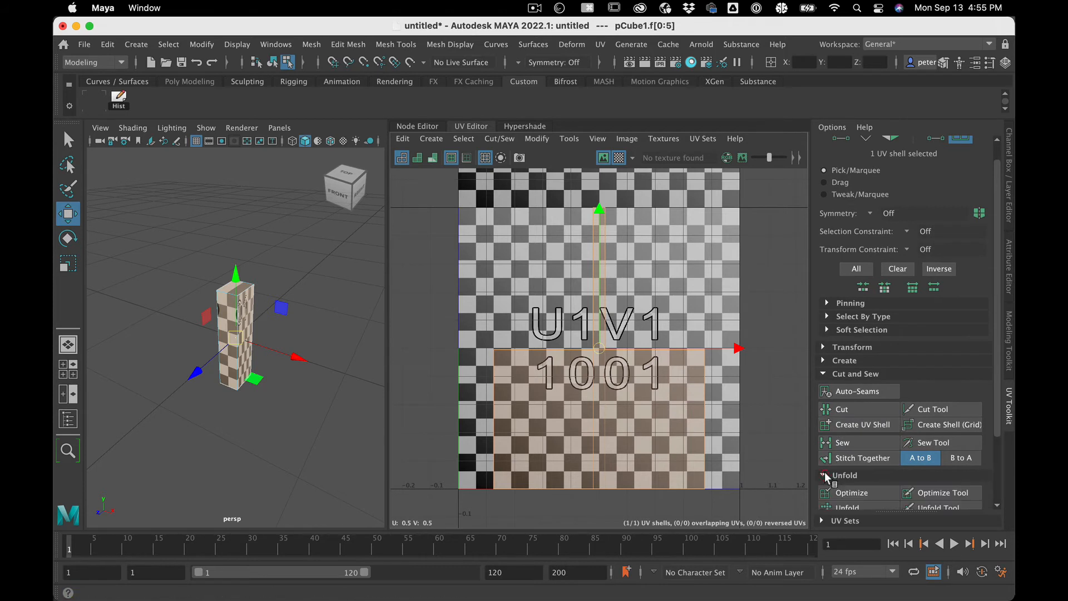
scroll(889, 483, "down", 3)
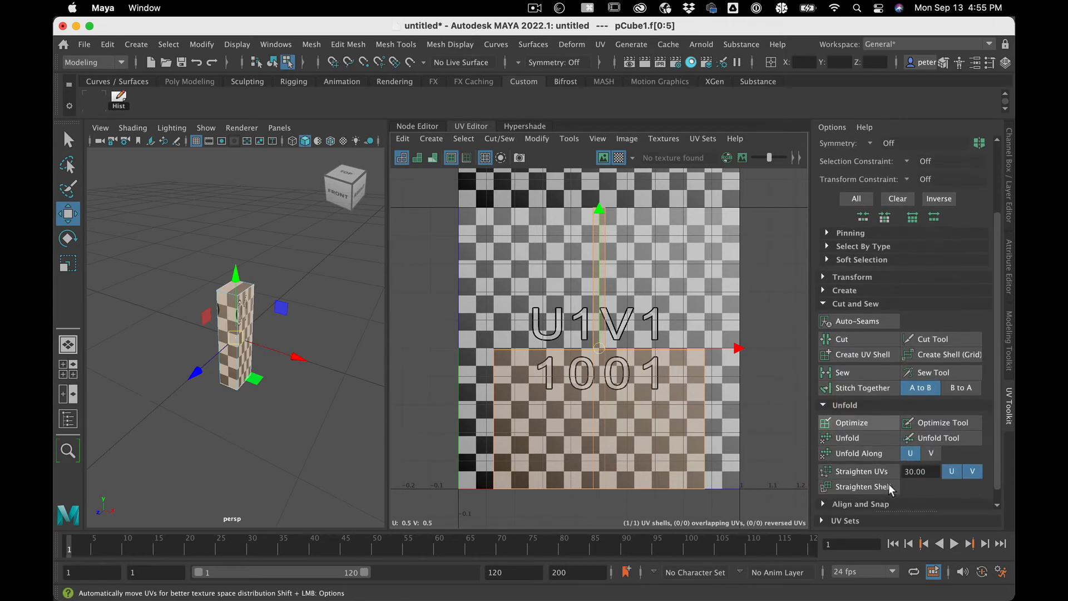
left_click(872, 435)
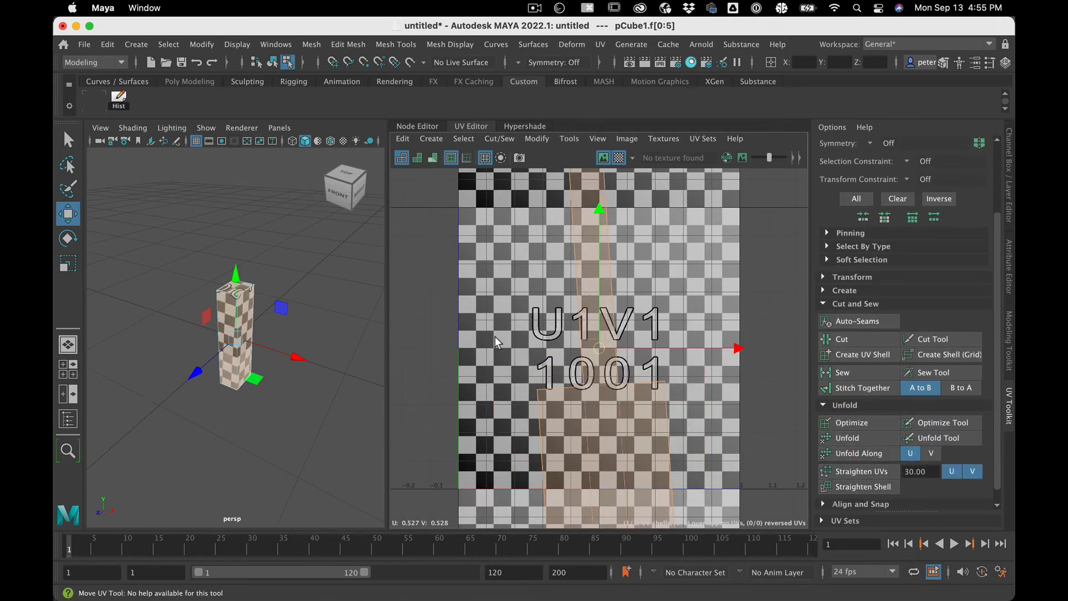
scroll(629, 429, "down", 3)
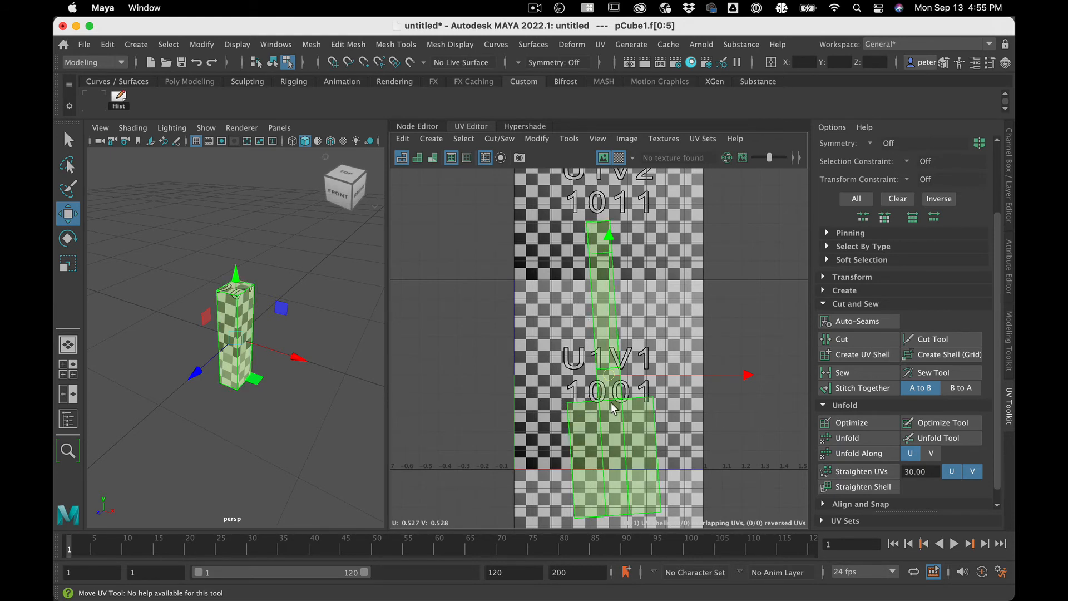
scroll(612, 409, "down", 1)
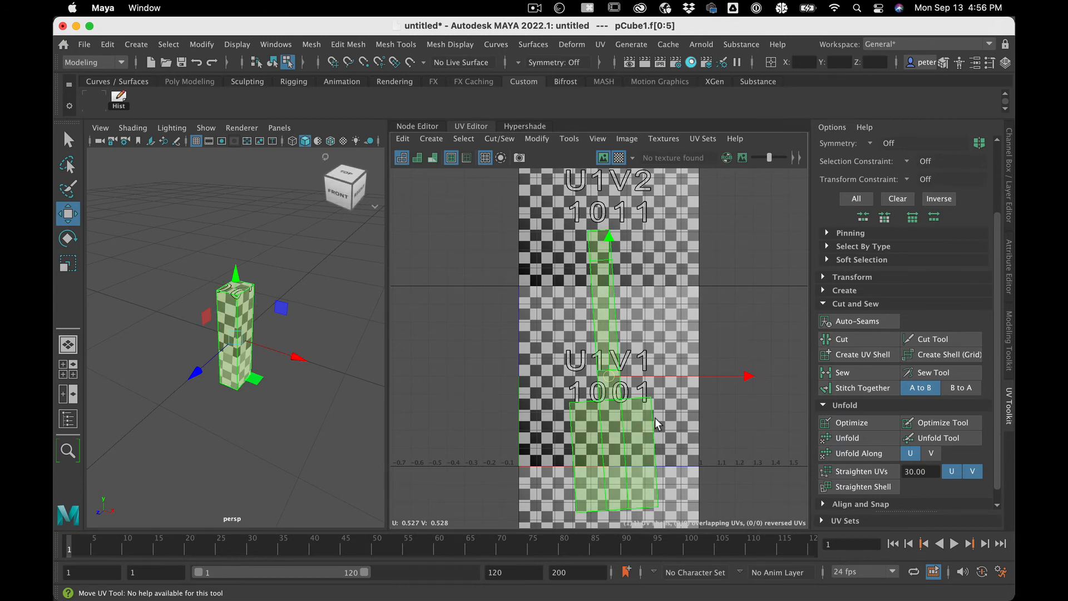
scroll(656, 418, "down", 2)
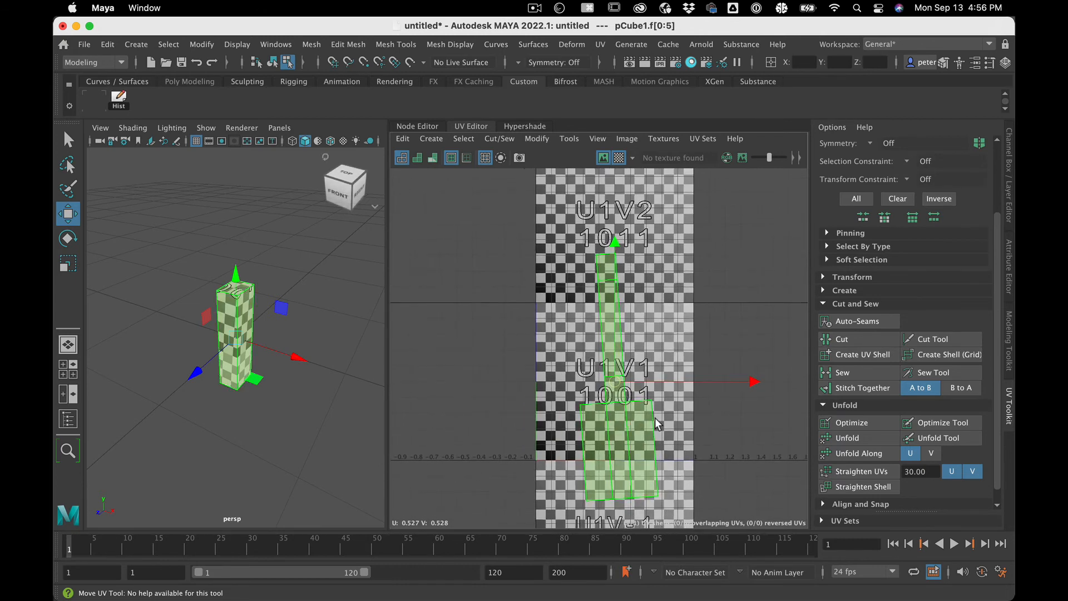
Step: Switch the layout from UV Shell to Edge selection and clear the current selection
left_click(631, 503)
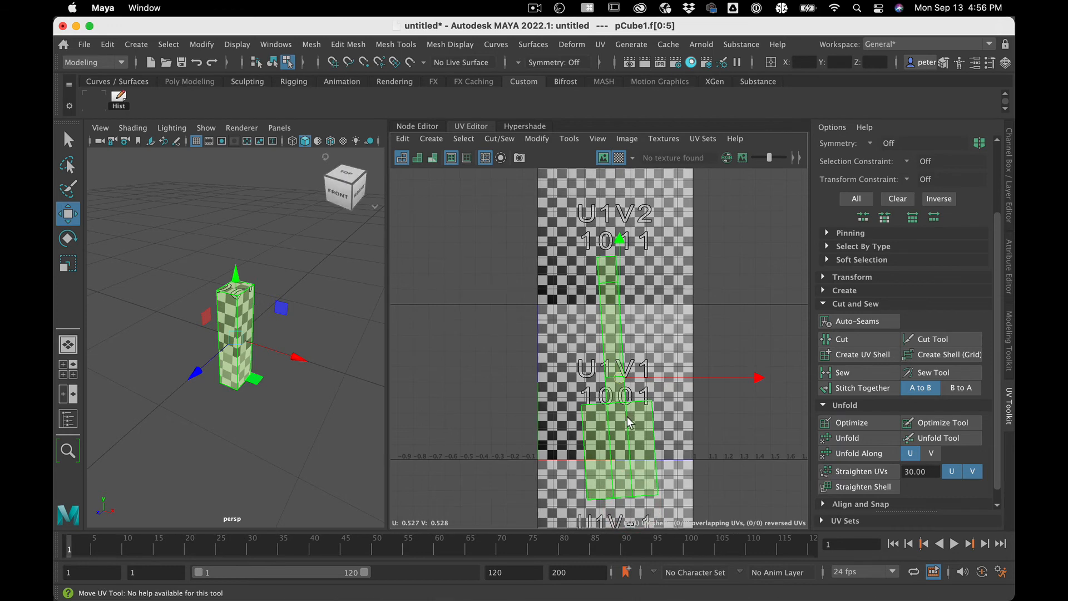
right_click_drag(624, 404, 621, 367)
left_click(602, 368)
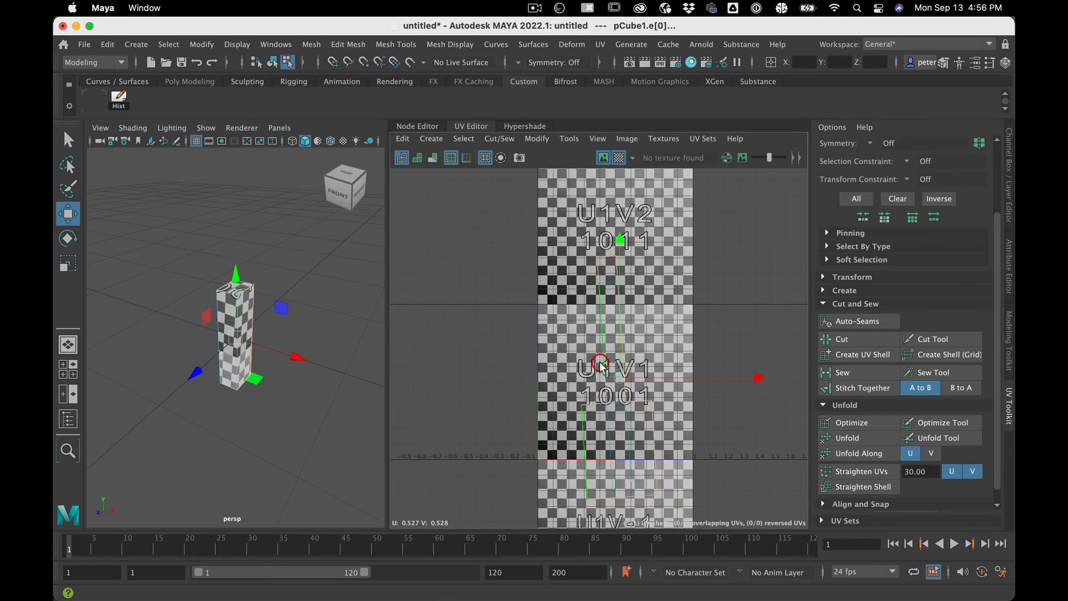
left_click(719, 453)
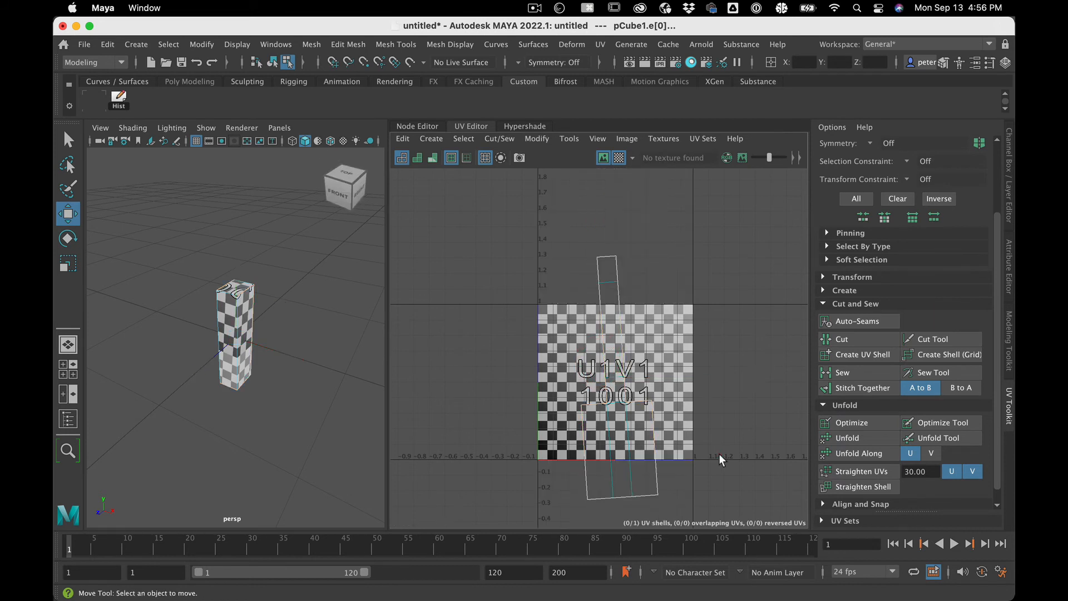
Step: Try to straighten the slanted lengthwise edges of the layout with Straighten UVs, and undo it
left_click(613, 465)
key("q")
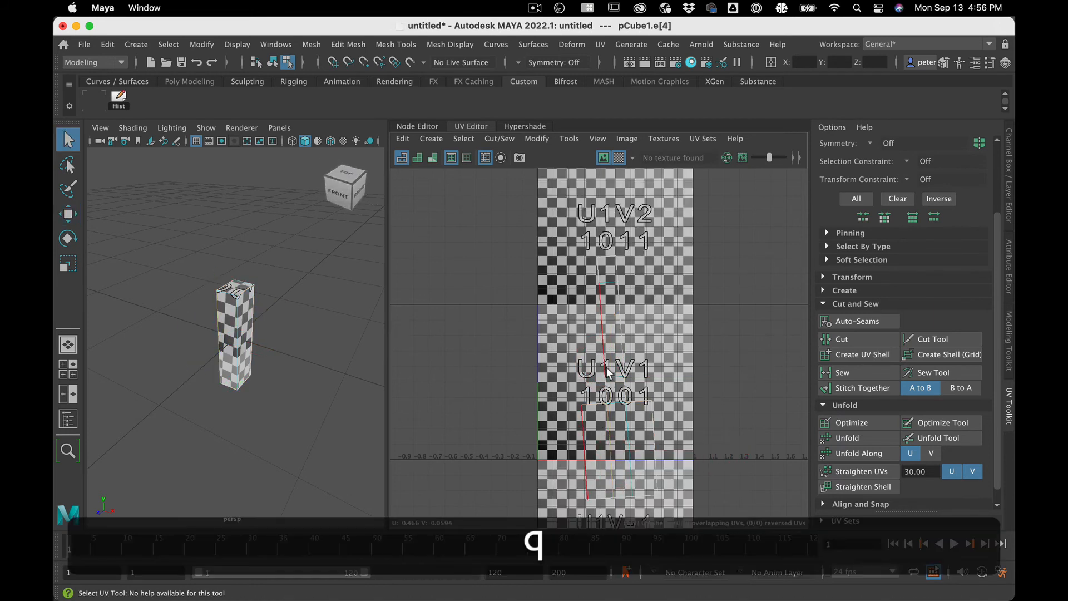
key("shift+q")
left_click(609, 398, "shift")
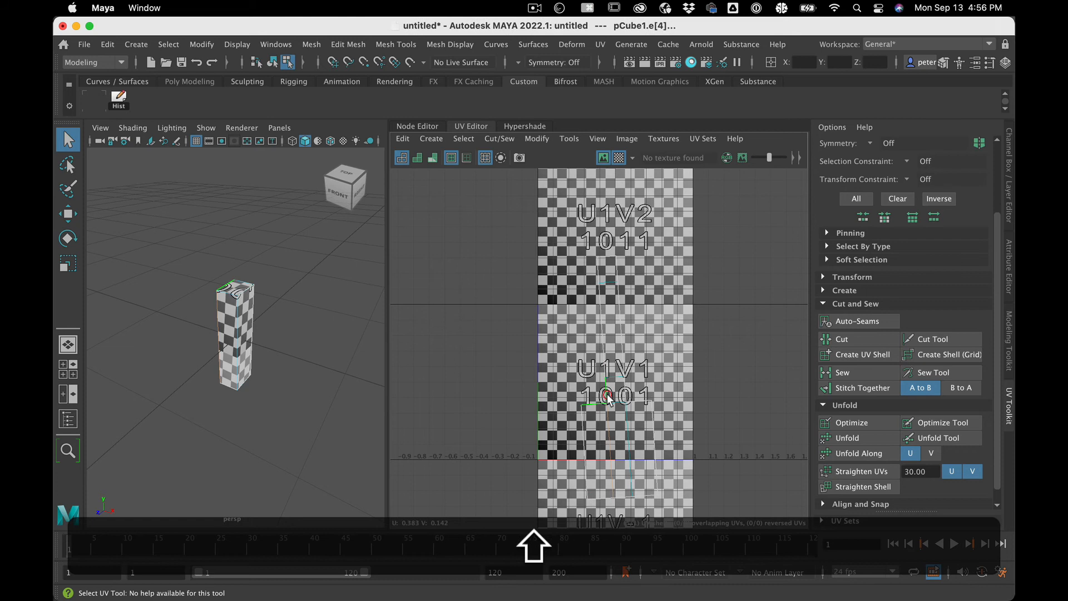
left_click(606, 364, "shift")
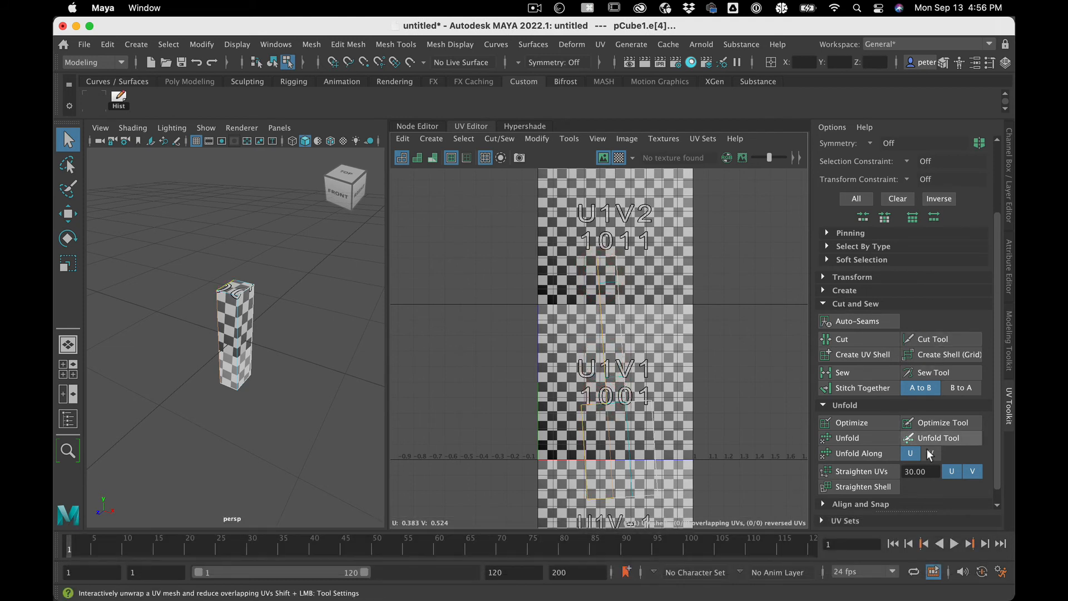
left_click(887, 474)
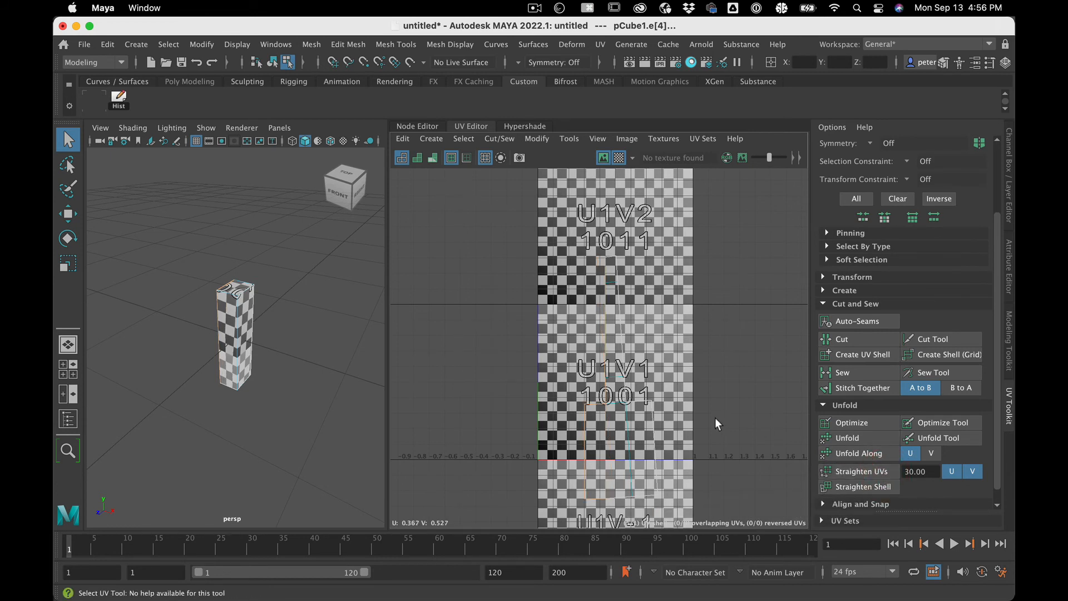
scroll(715, 418, "up", 4)
key("z")
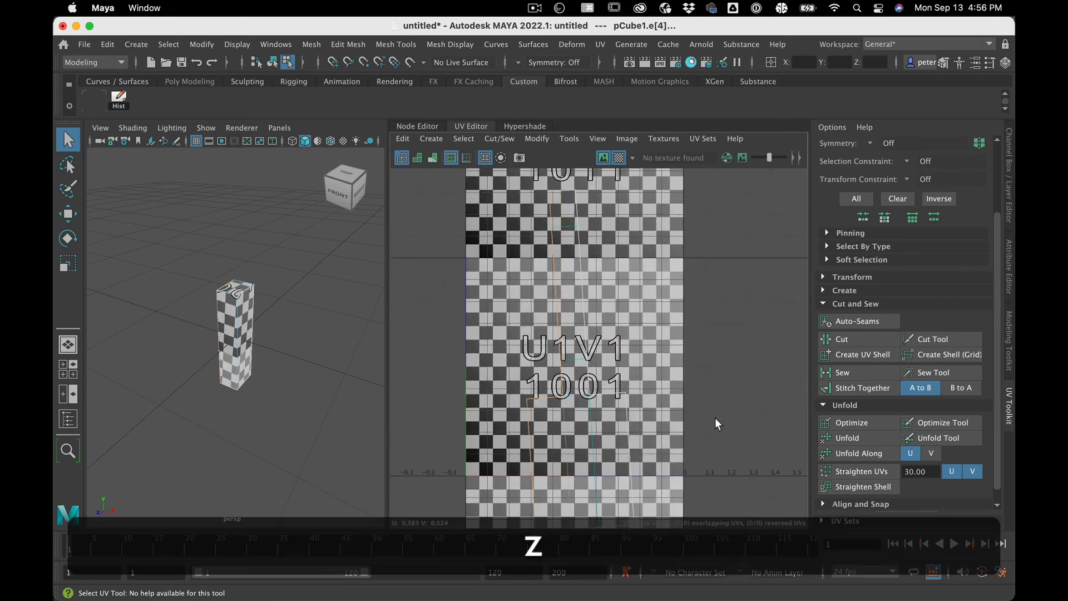
left_click(559, 396)
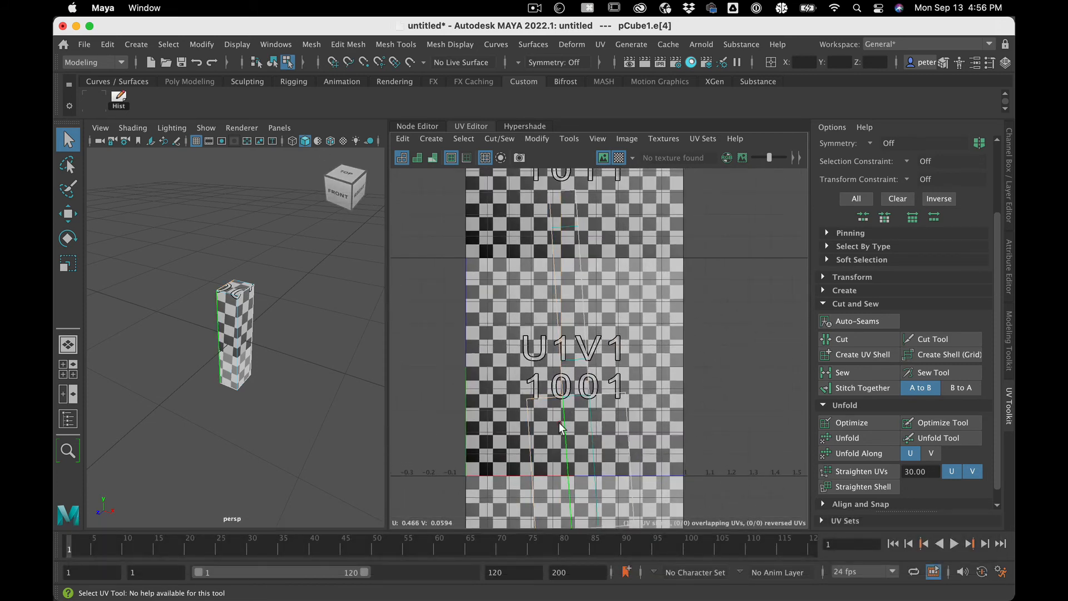
key("shift")
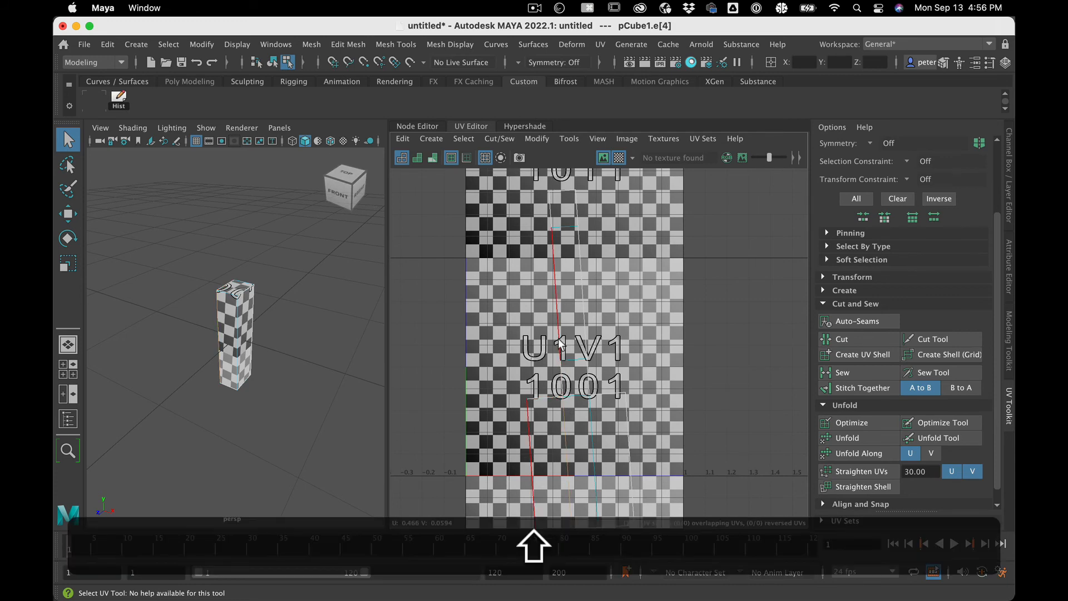
left_click(560, 344, "shift")
key("f")
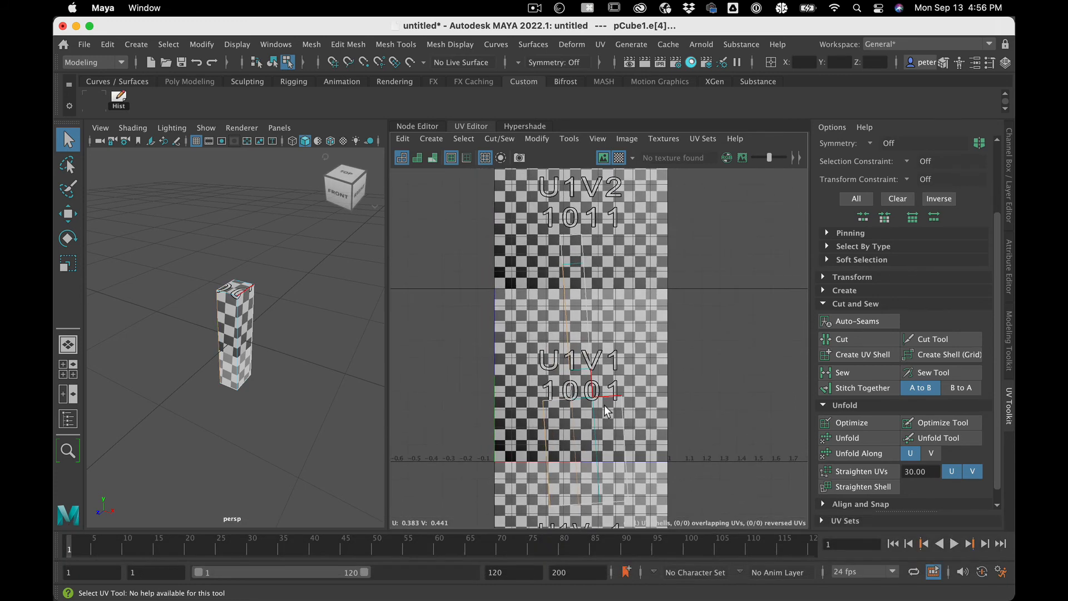
scroll(596, 458, "down", 2, "shift")
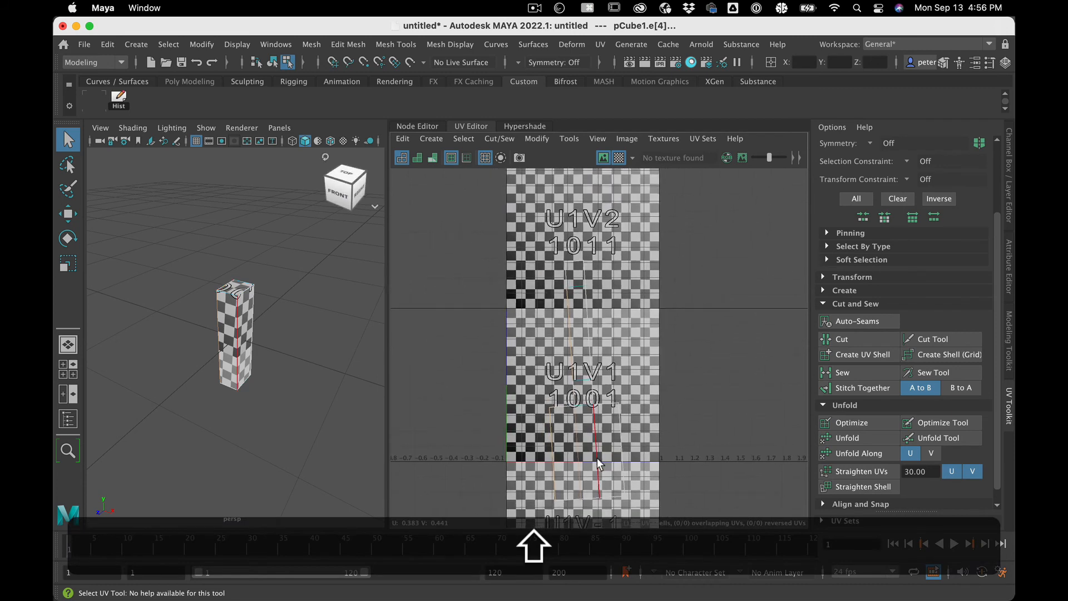
scroll(596, 459, "down", 1, "shift")
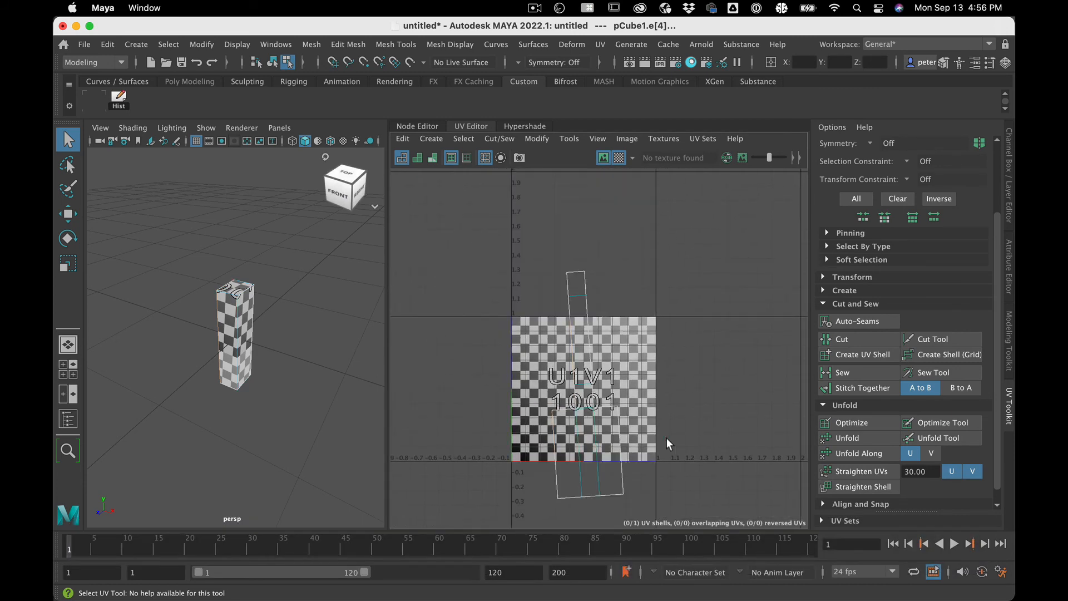
left_click(667, 439)
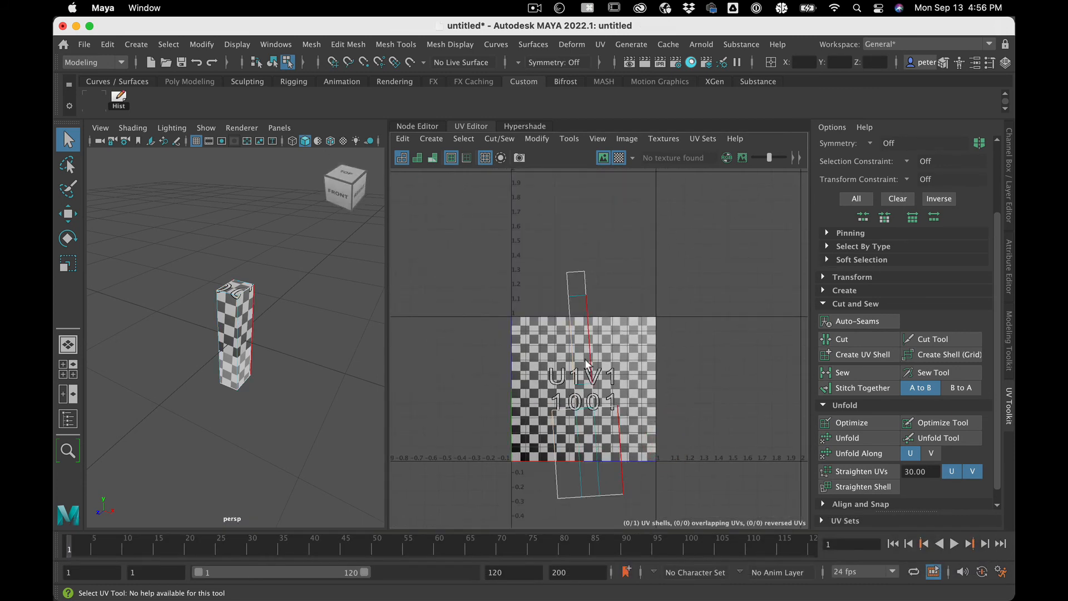
Step: Straighten the lengthwise edge between the middle and rightmost faces of the layout's wide row, and pin it
left_click(598, 452)
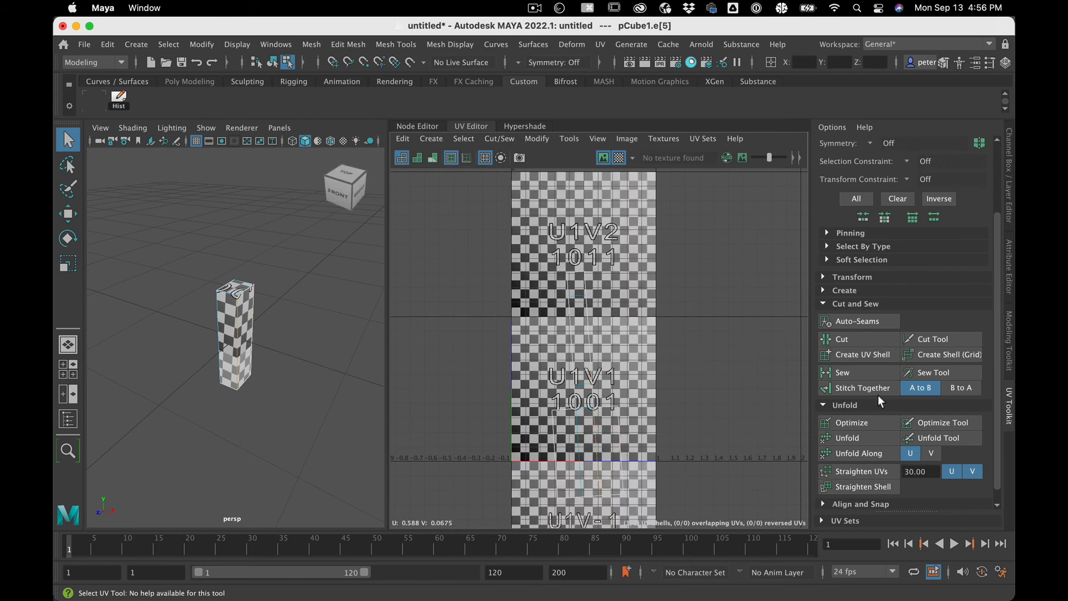
left_click(866, 467)
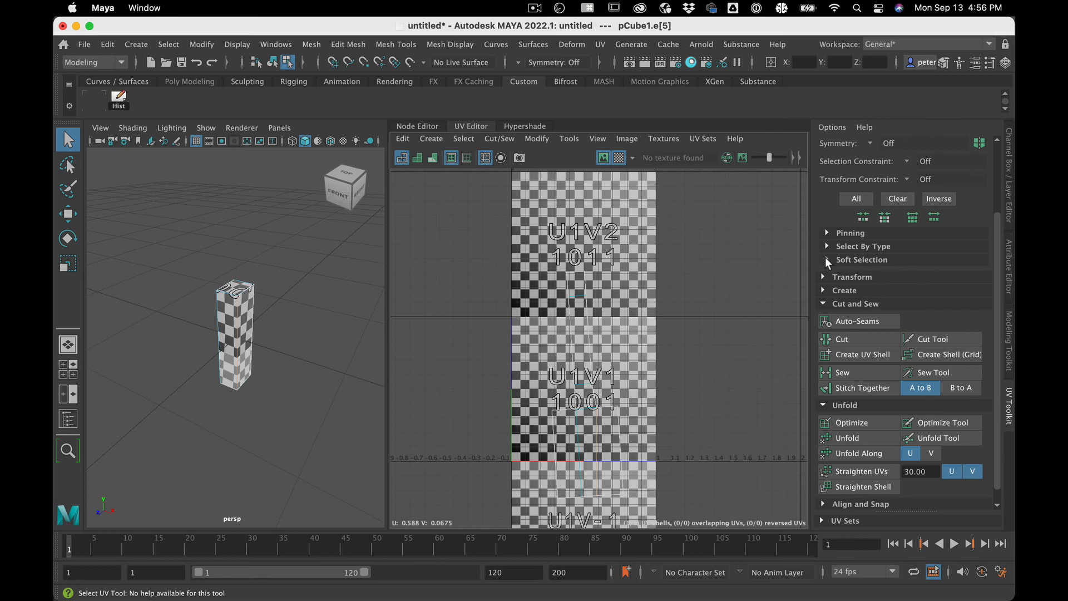
left_click(826, 234)
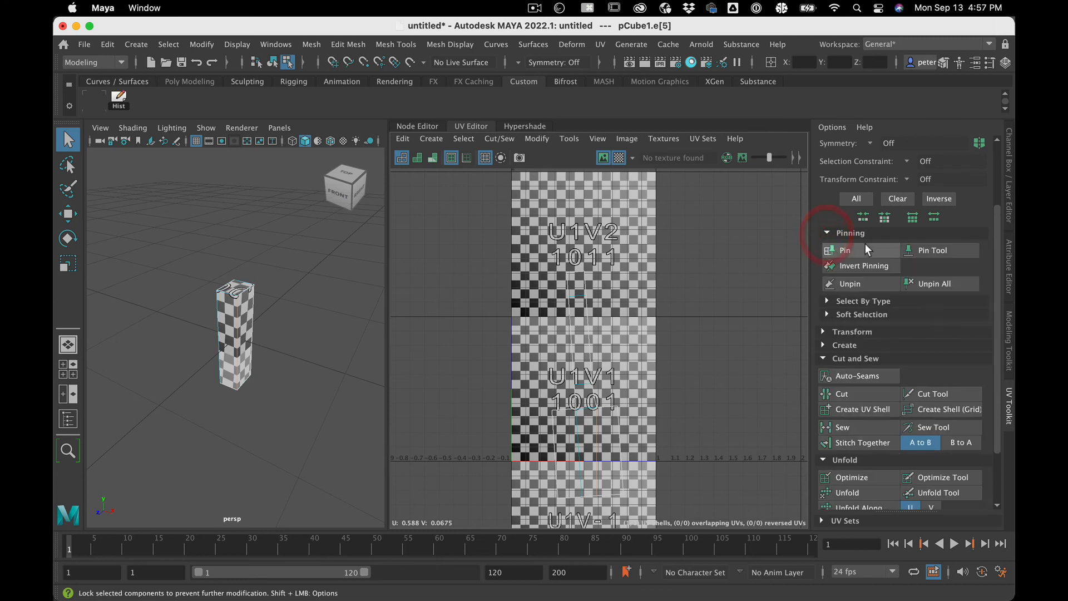
left_click(866, 246)
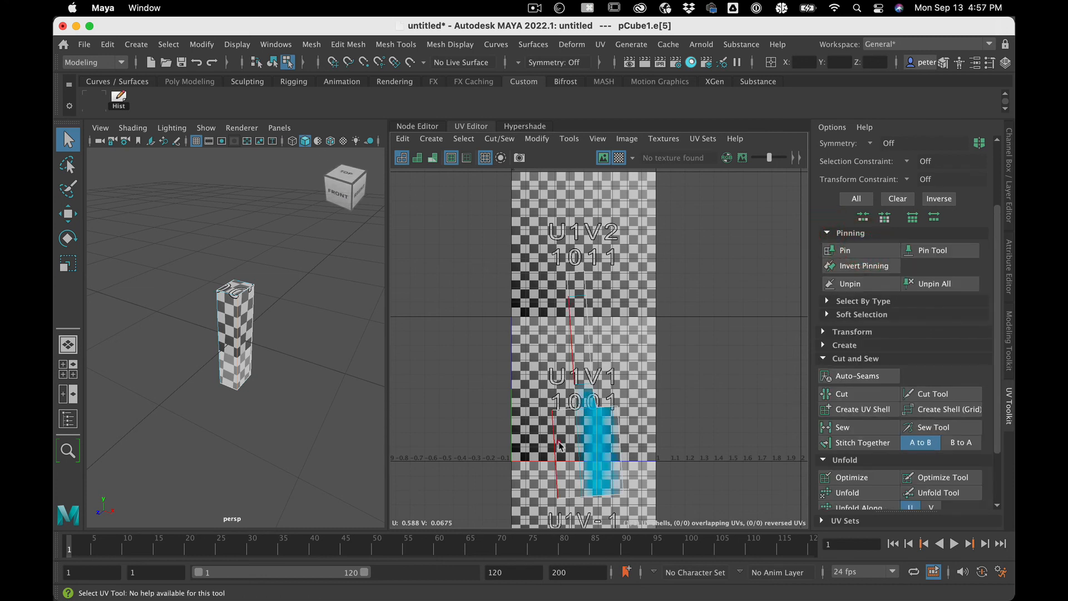
Step: Select the whole UV shell in UV Shell mode and unfold it around the pinned edge
right_click_drag(560, 445, 518, 384)
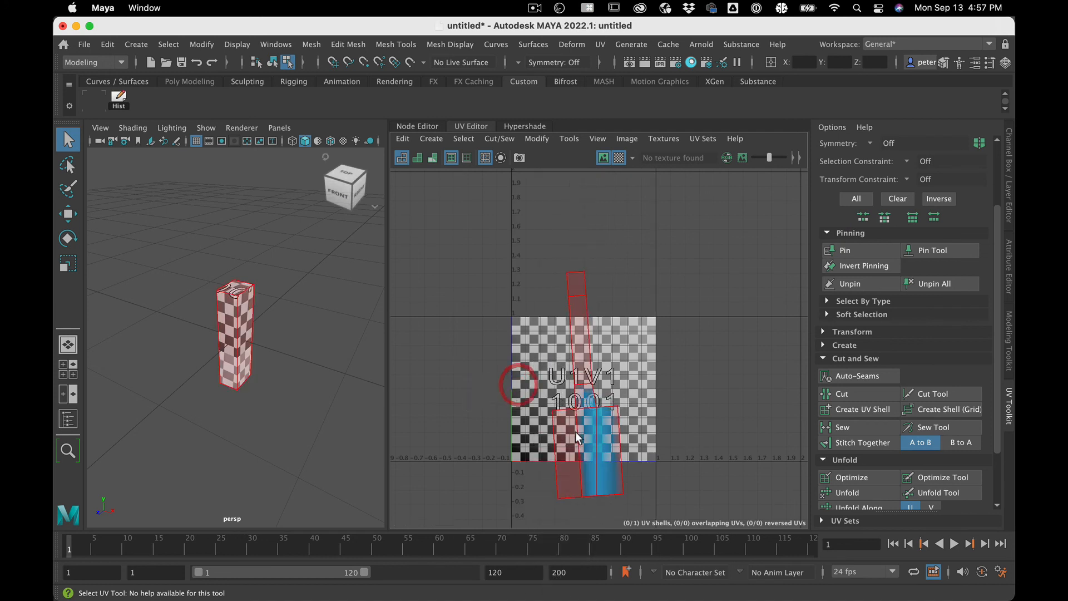
left_click(575, 432)
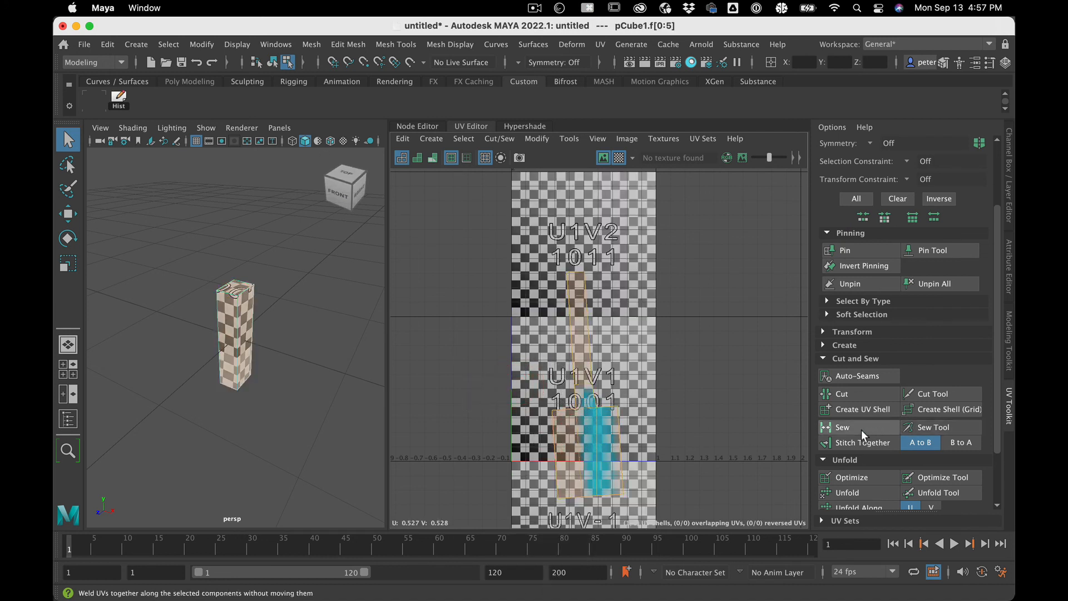
left_click(862, 491)
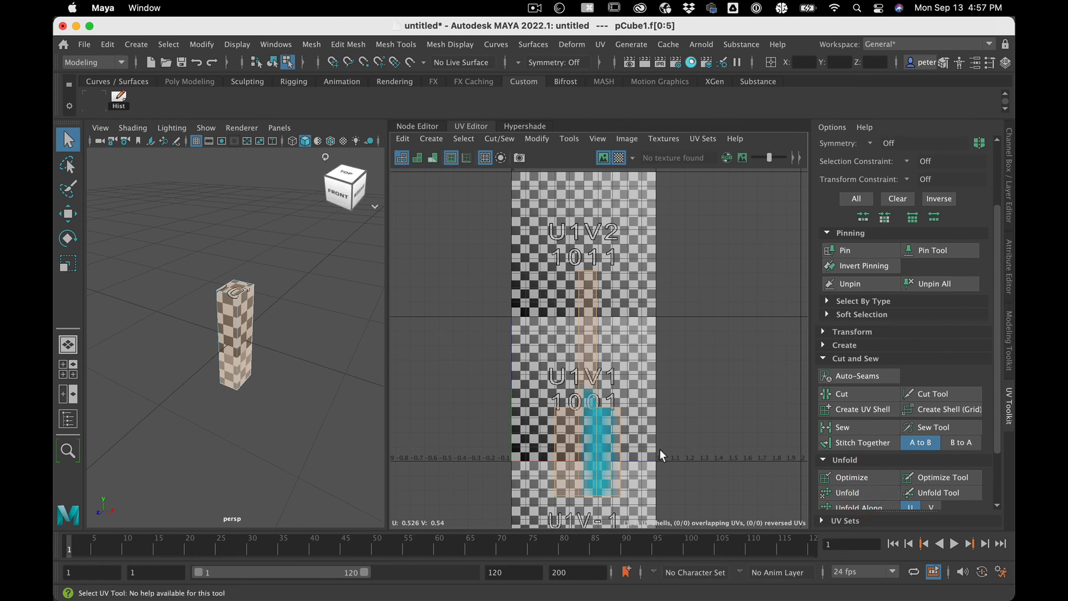
Step: Reselect the unfolded shell and remove all pins from it
left_click(660, 449)
left_click(594, 418)
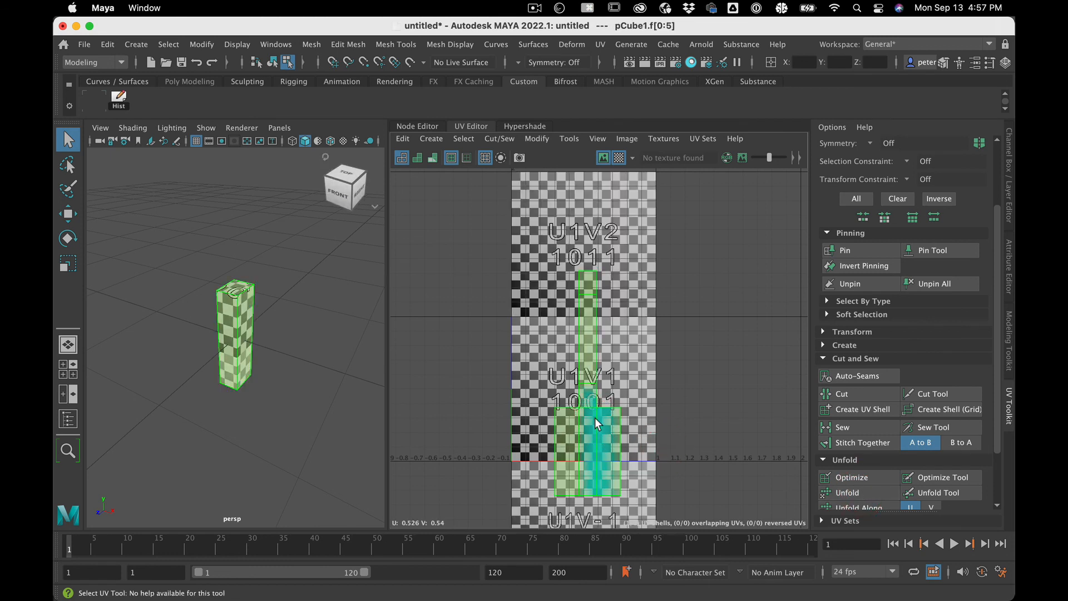
left_click(588, 500)
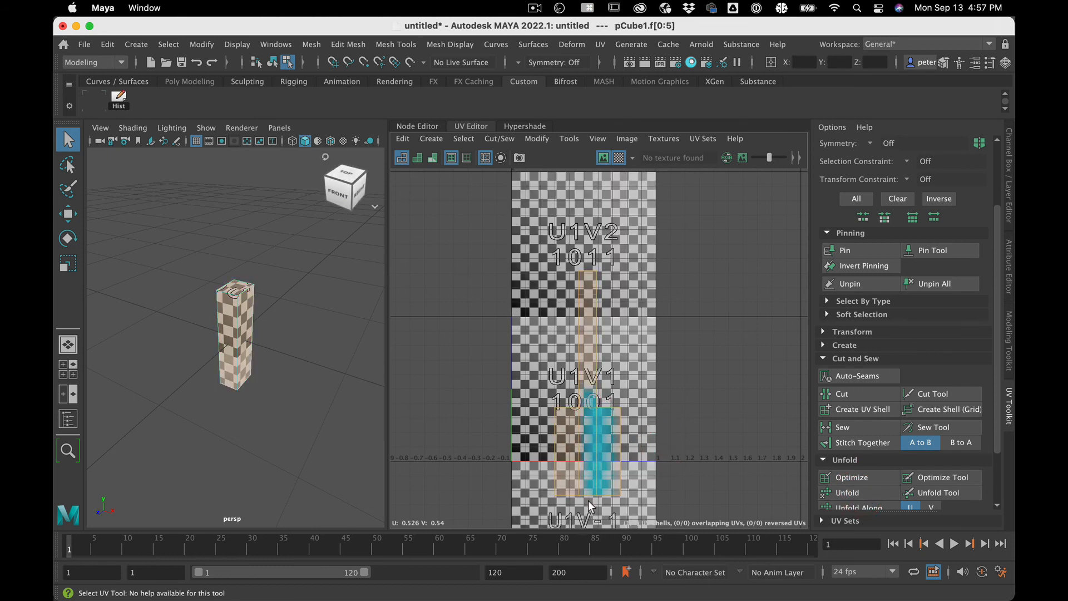
left_click(934, 284)
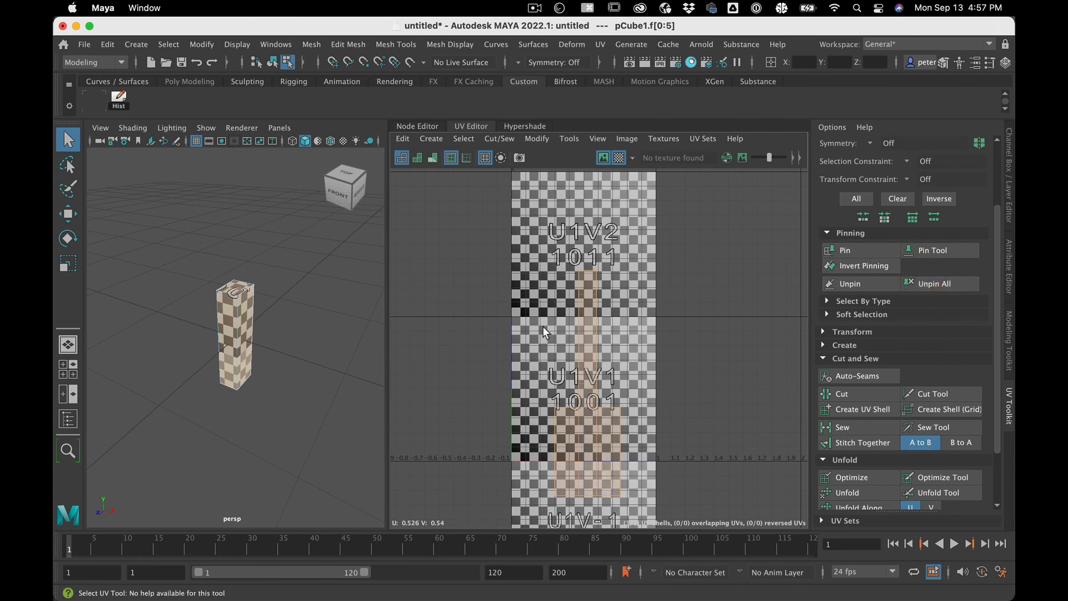
Step: Scale the UV shell down uniformly and move it slightly downward so it fits inside the U1V1 tile
left_click(584, 369)
key("e")
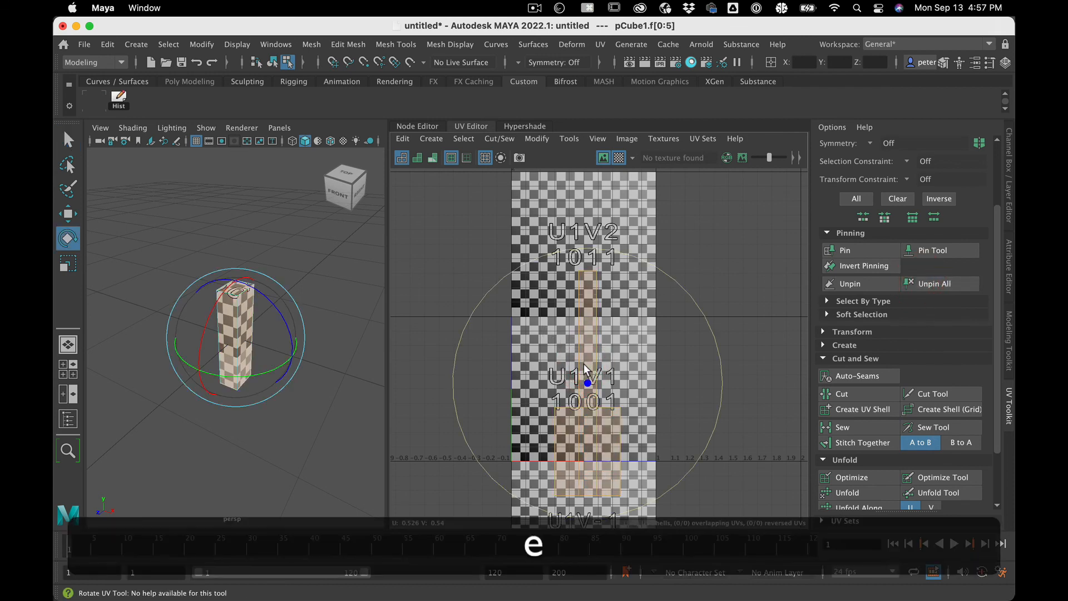
key("r")
left_click_drag(587, 382, 531, 385)
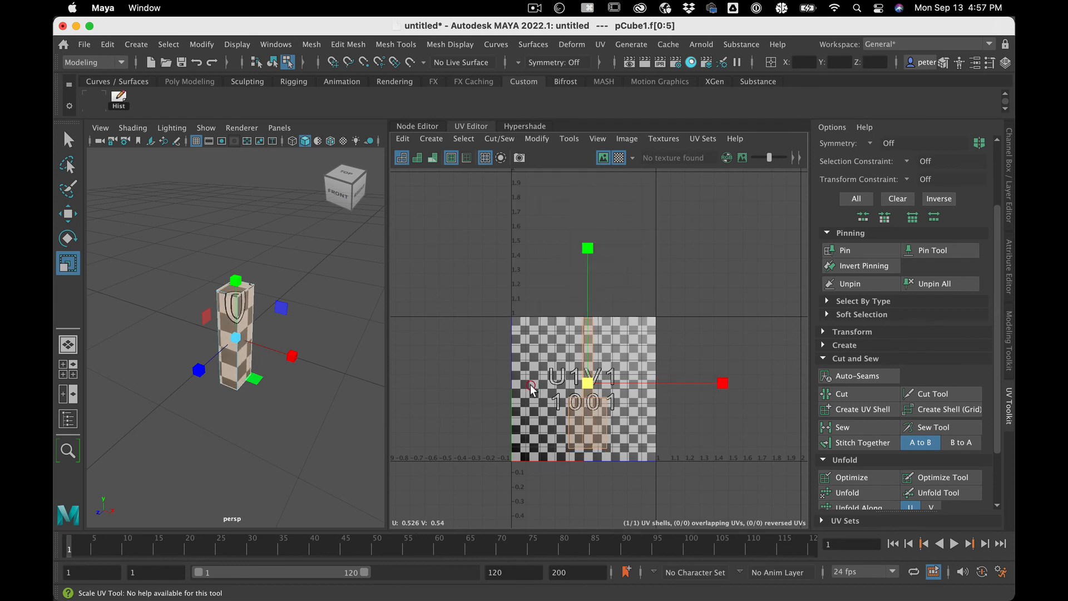
key("w")
left_click_drag(591, 252, 588, 256)
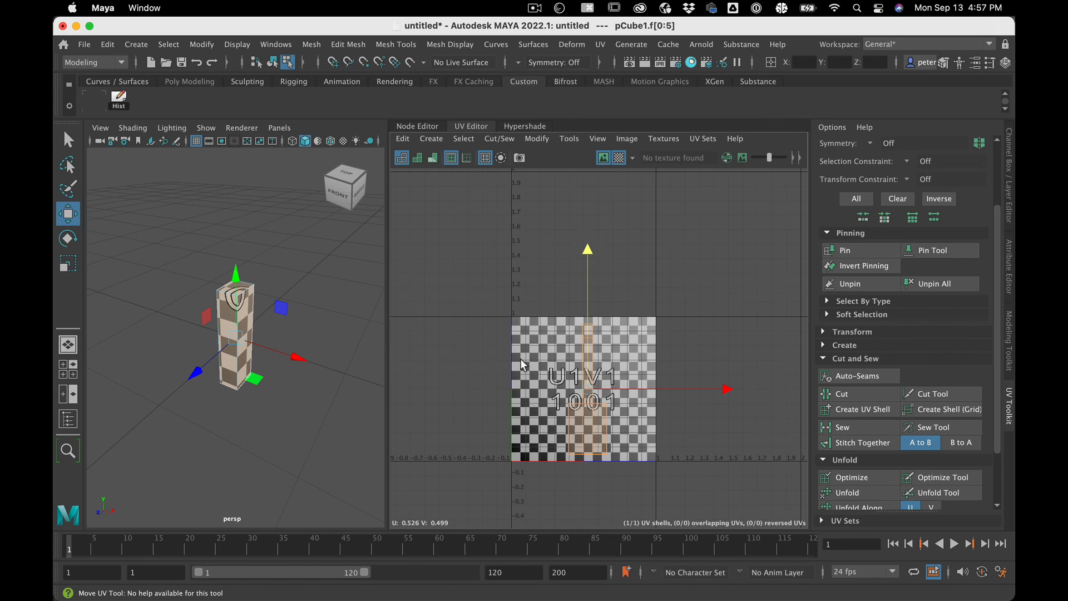
key("r")
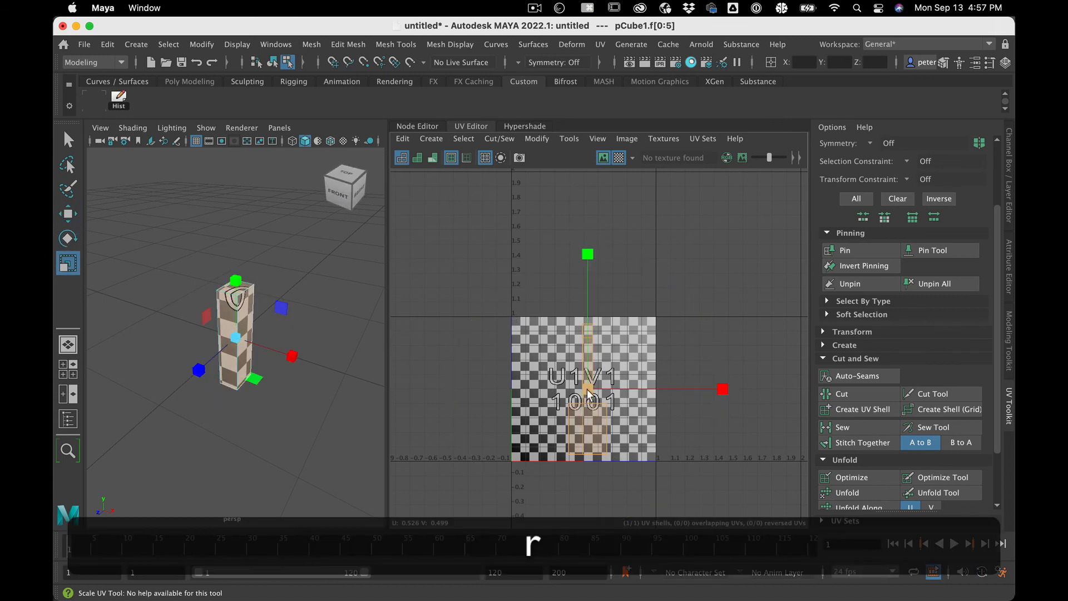
Step: Examine the block up close from its front-right corner to check that the checker squares are evenly proportioned
left_click(253, 411)
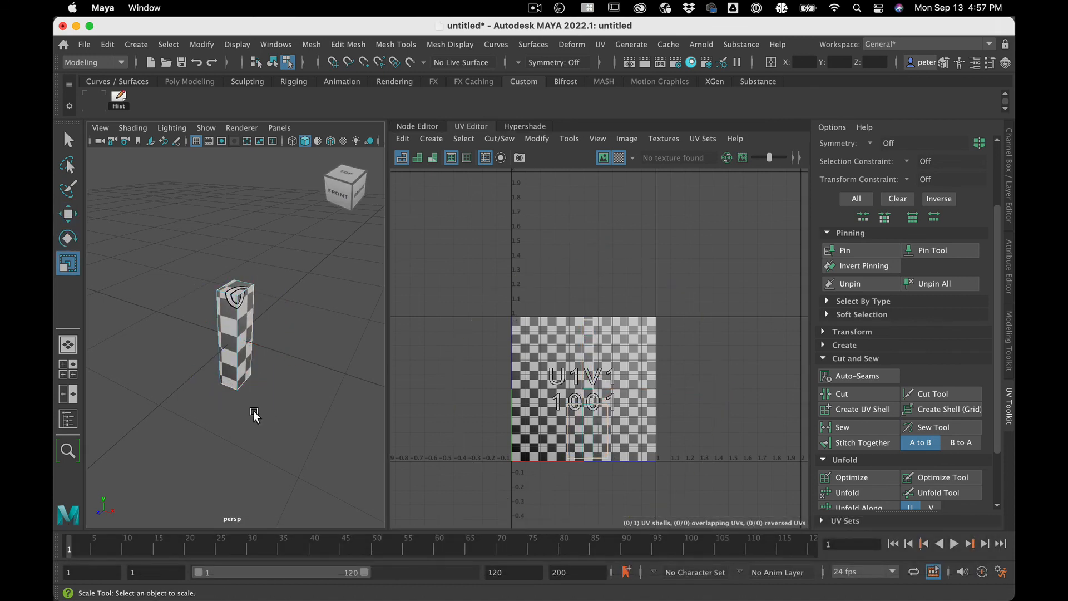
left_click_drag(252, 411, 289, 389, "alt")
scroll(189, 385, "up", 7)
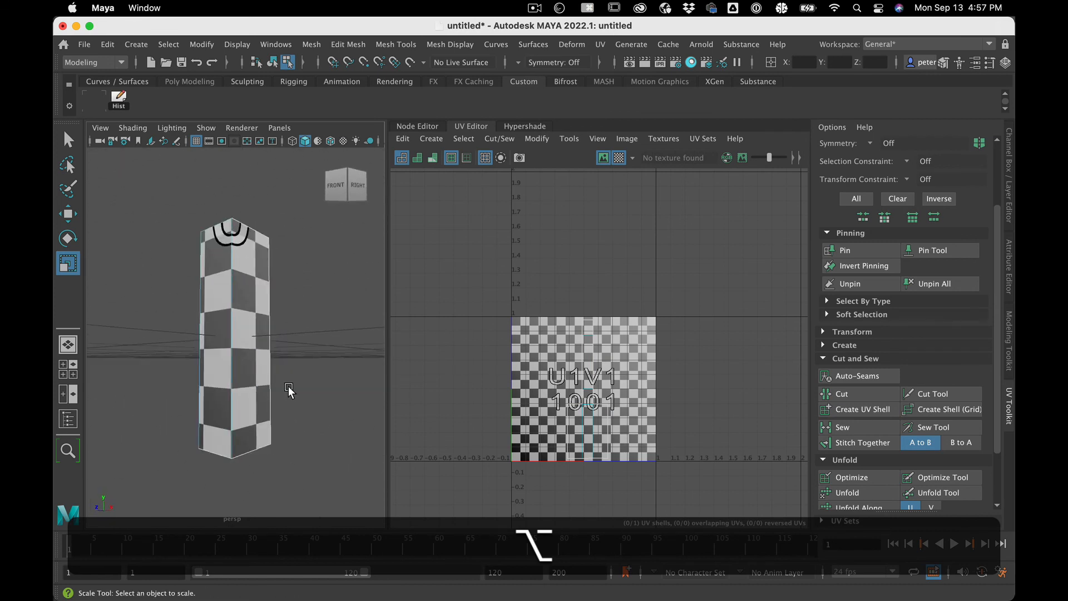
left_click(245, 372)
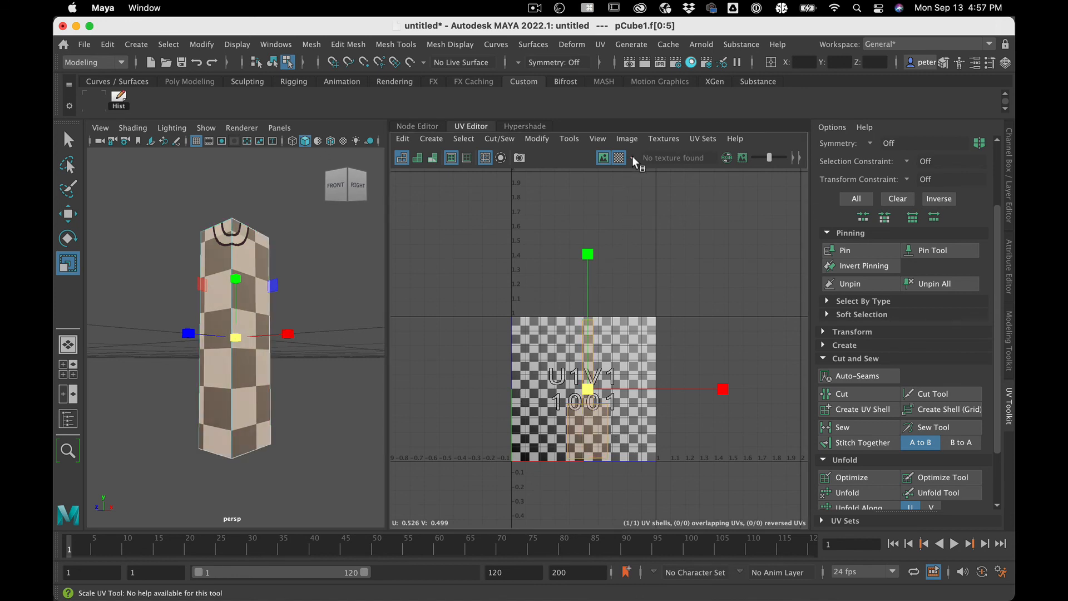
left_click(674, 288)
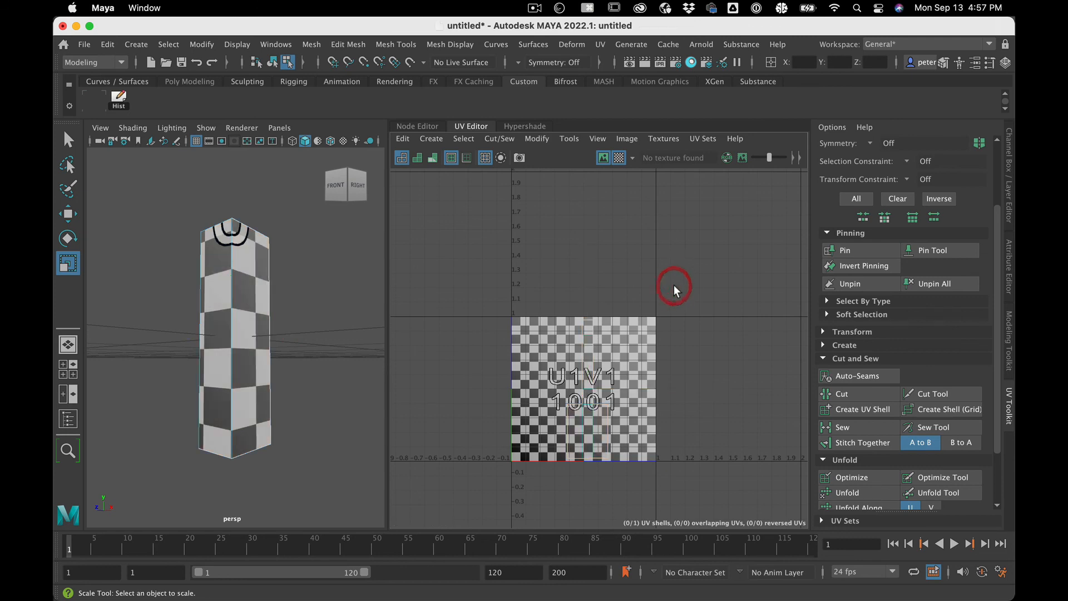